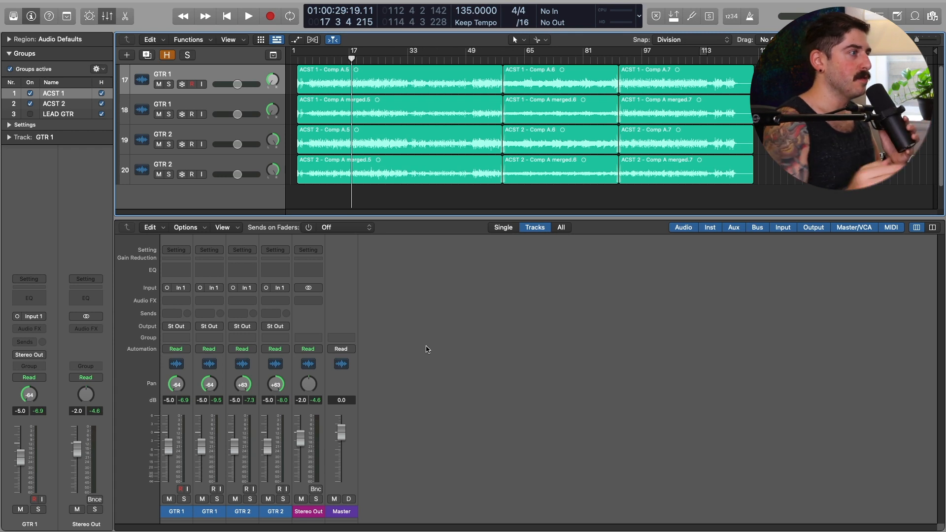
# Select all four guitar channel strips and route their outputs to Bus 6
pyautogui.press('super+a')
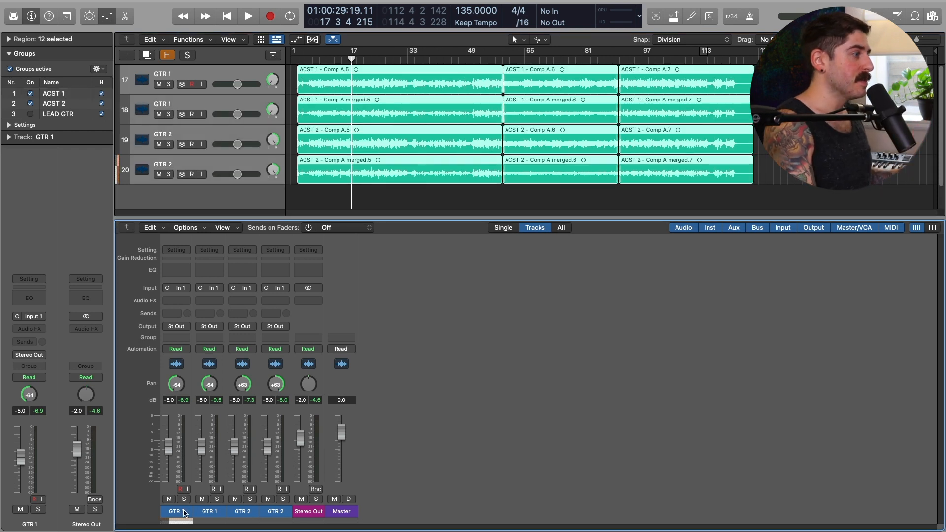
pyautogui.click(184, 513)
pyautogui.keyDown('shift'); pyautogui.click(272, 517); pyautogui.keyUp('shift')
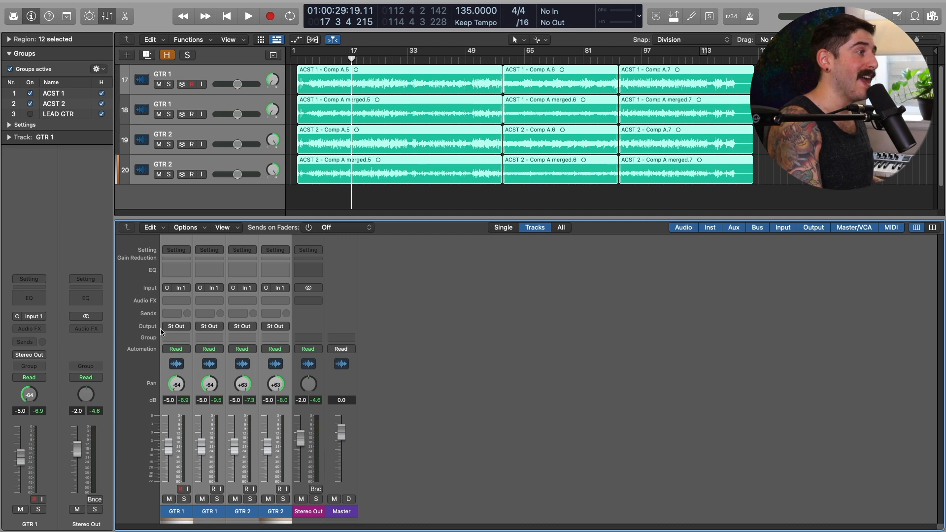
pyautogui.click(178, 330)
pyautogui.moveTo(185, 370)
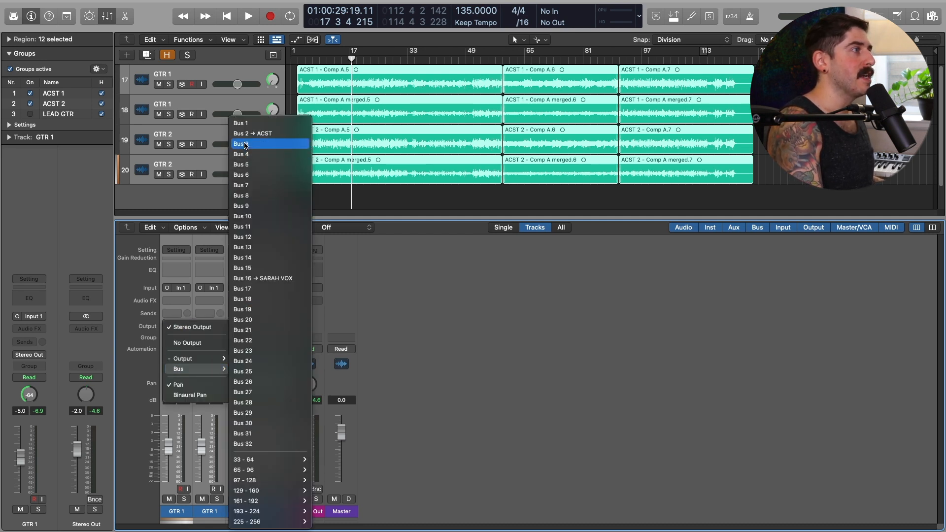
pyautogui.click(258, 175)
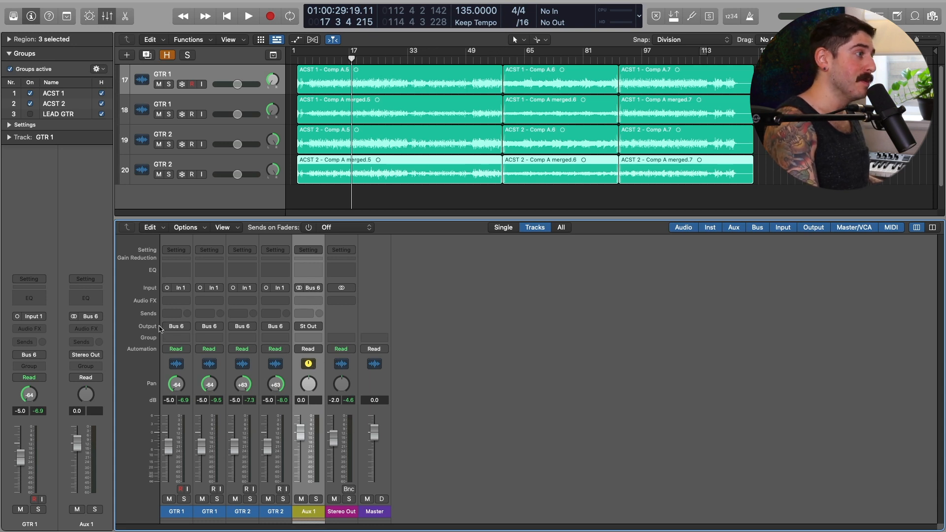
# Check each guitar channel strip individually, and play the session briefly to watch their signals feed the Bus 6 aux
pyautogui.click(176, 511)
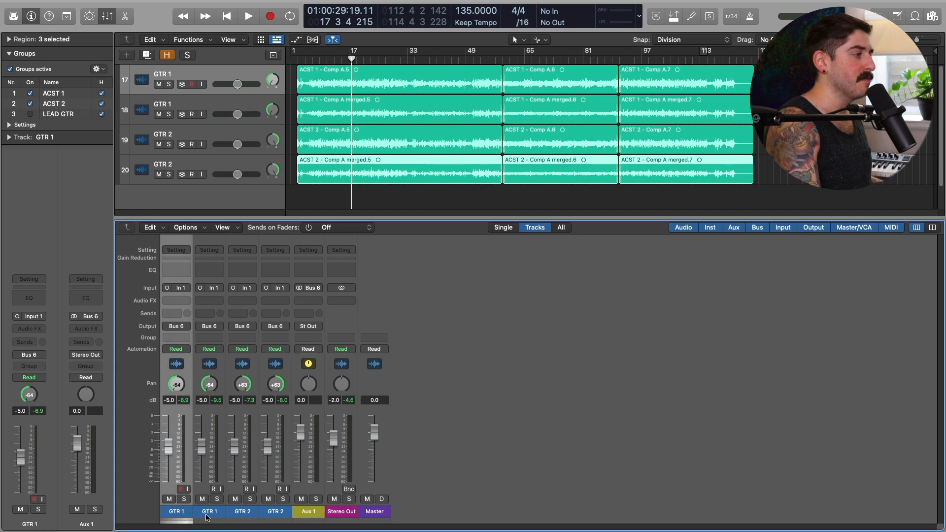
pyautogui.click(210, 511)
pyautogui.click(243, 511)
pyautogui.click(276, 510)
pyautogui.click(339, 204)
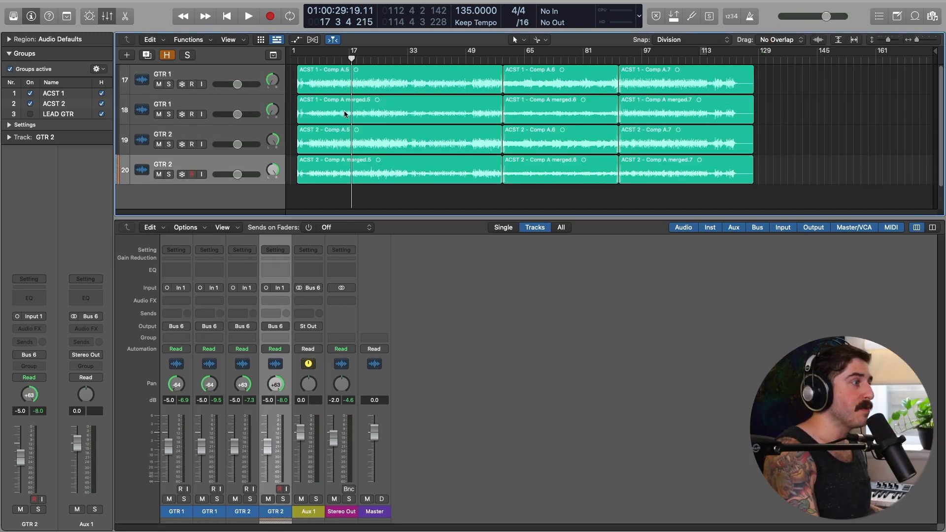
pyautogui.press('space')
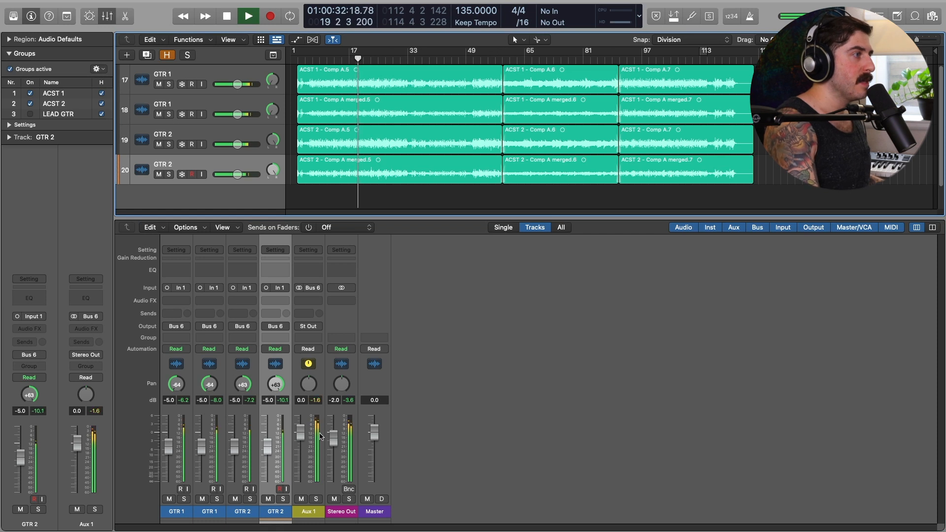
pyautogui.press('space')
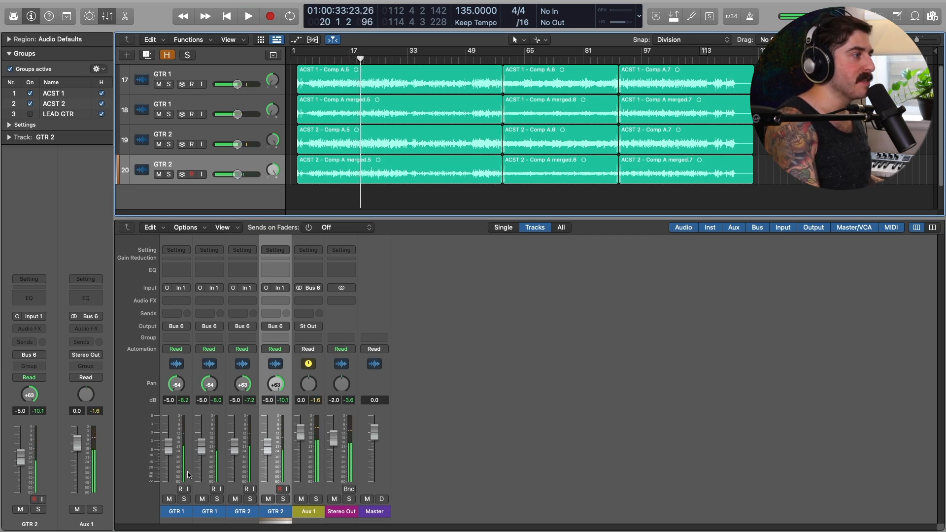
# Rename the Bus 6 aux channel as ACOUSTIC GTR
pyautogui.click(309, 512)
pyautogui.doubleClick(309, 511)
pyautogui.write('ACOUSTIC GTR')
pyautogui.press('Return')
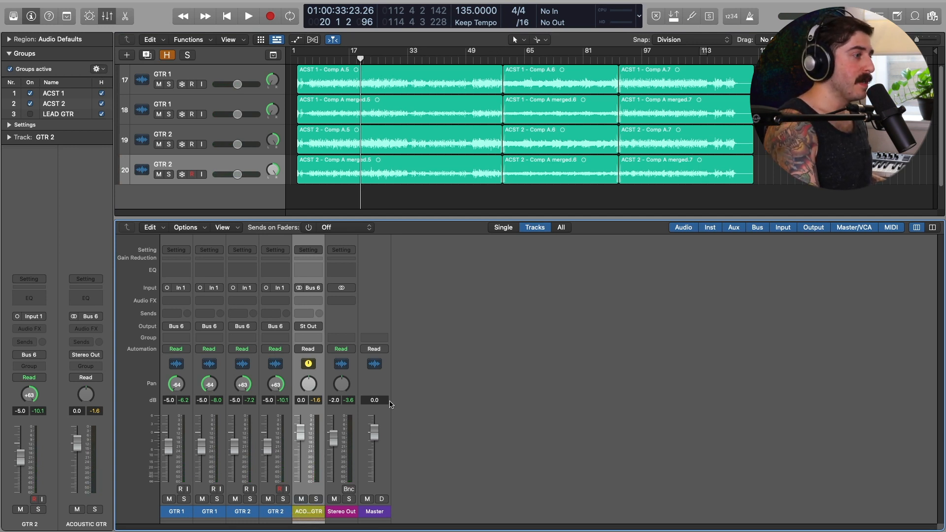
# Solo the ACOUSTIC GTR aux and play the session to hear the guitars through it
pyautogui.click(317, 499)
pyautogui.press('space')
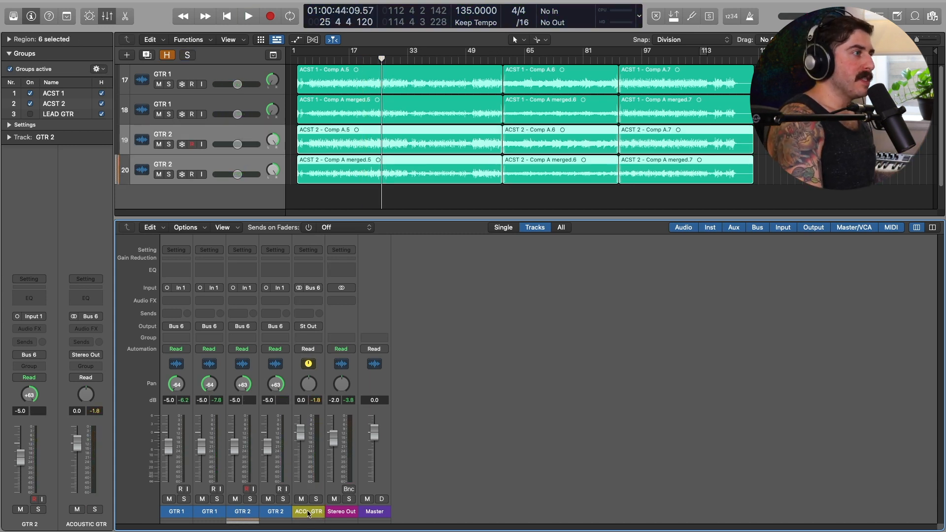
pyautogui.click(308, 513)
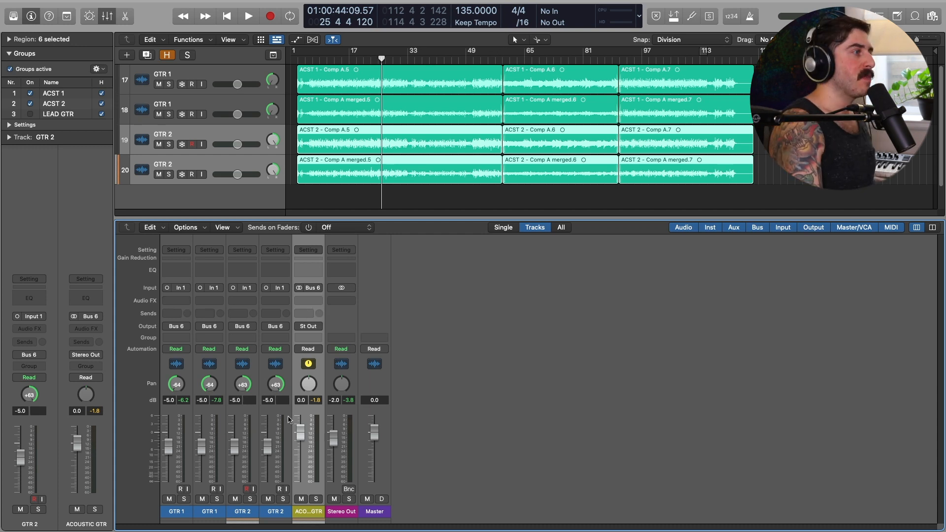
# Insert a Channel EQ on the first GTR 1 channel and copy it to the other three guitar channels
pyautogui.click(182, 300)
pyautogui.press('Escape')
pyautogui.click(172, 267)
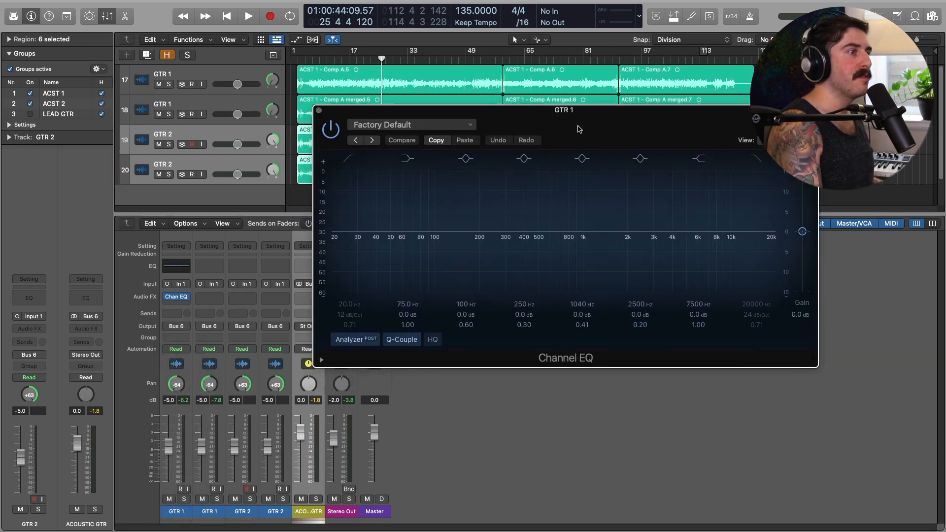
pyautogui.click(319, 110)
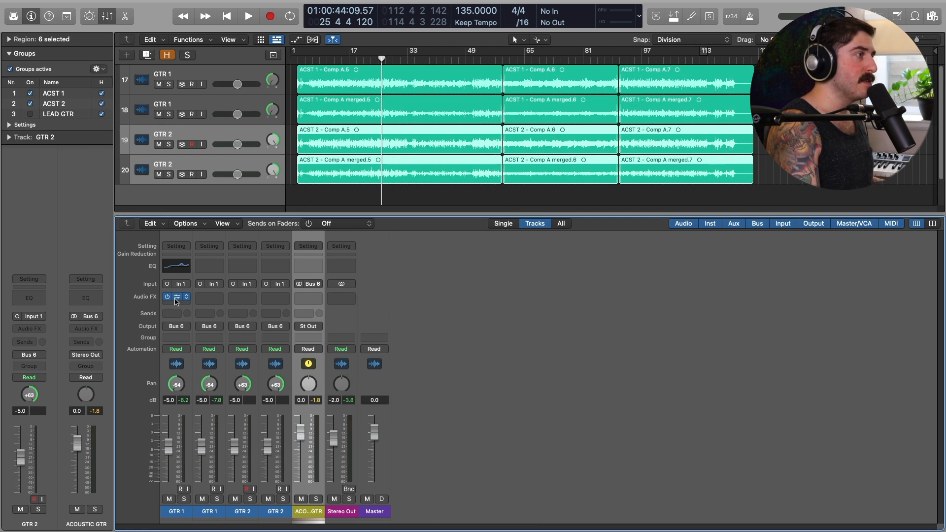
pyautogui.moveTo(177, 302); pyautogui.dragTo(274, 299)
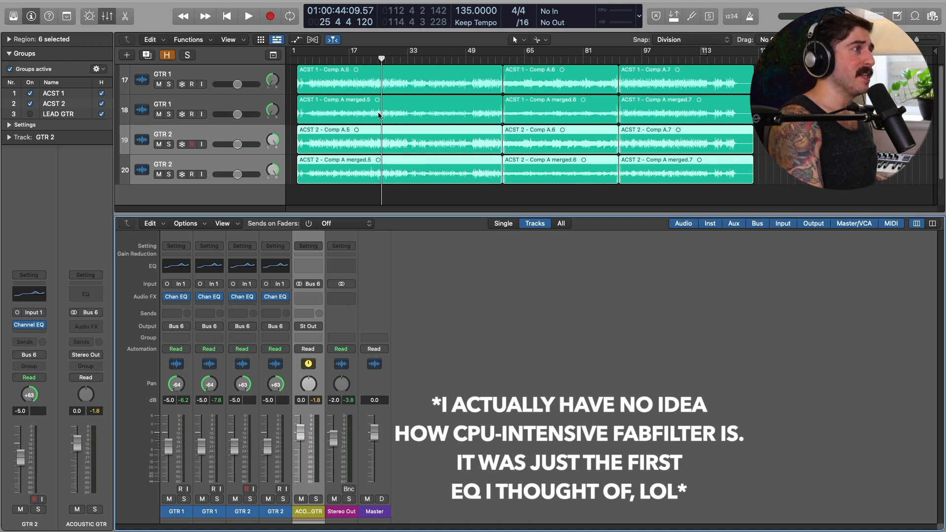
# Listen briefly to the individually equalised guitars, and remove the Channel EQ from all four guitar channels
pyautogui.press('space')
pyautogui.press('space')
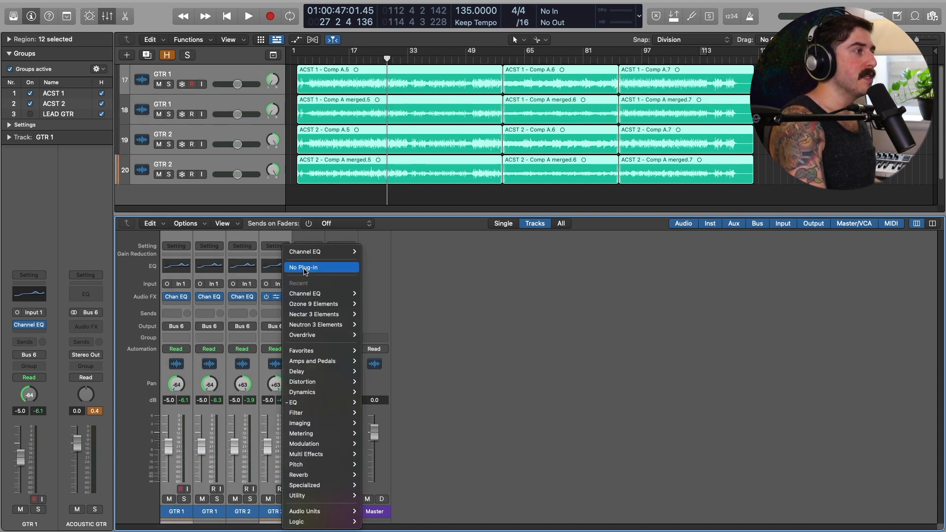
pyautogui.click(304, 269)
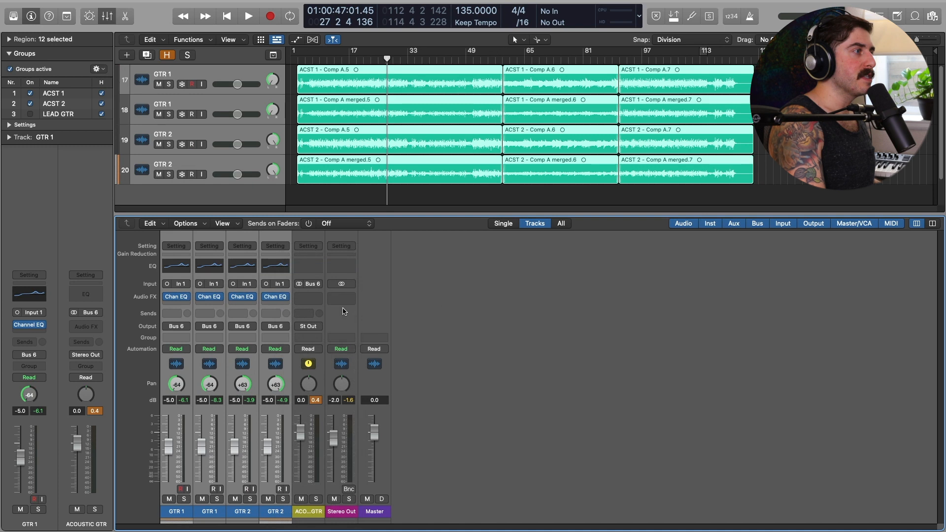
pyautogui.click(304, 271)
# Add a Channel EQ with the Acoustic Guitar preset to the ACOUSTIC GTR aux and close its window after auditioning it
pyautogui.click(384, 140)
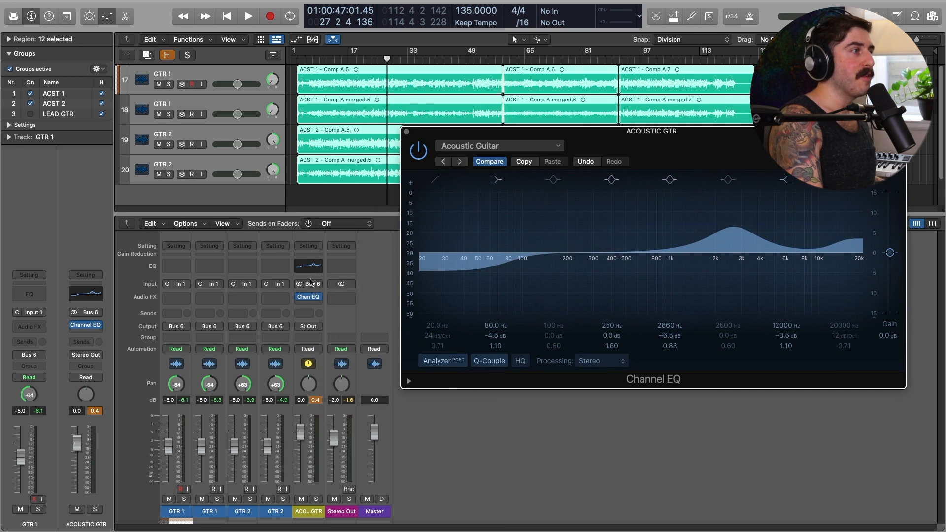
pyautogui.press('space')
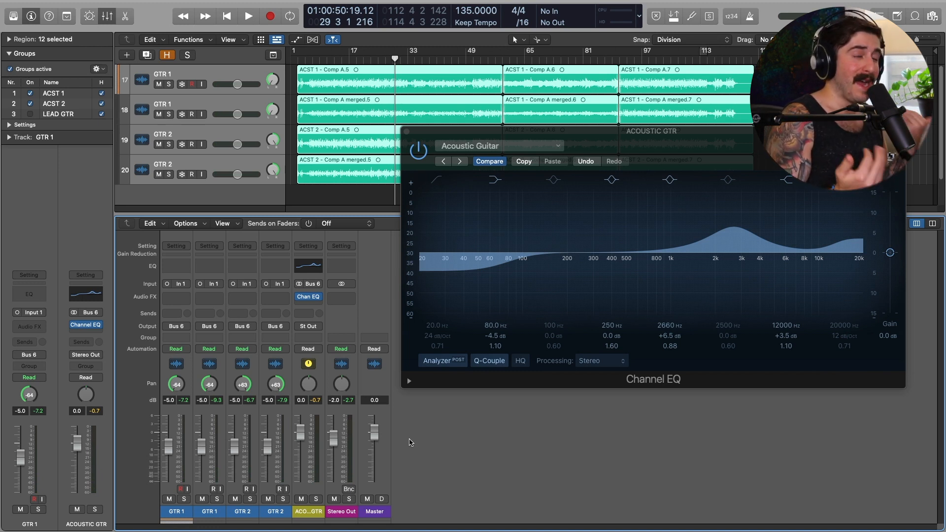
pyautogui.press('super+w')
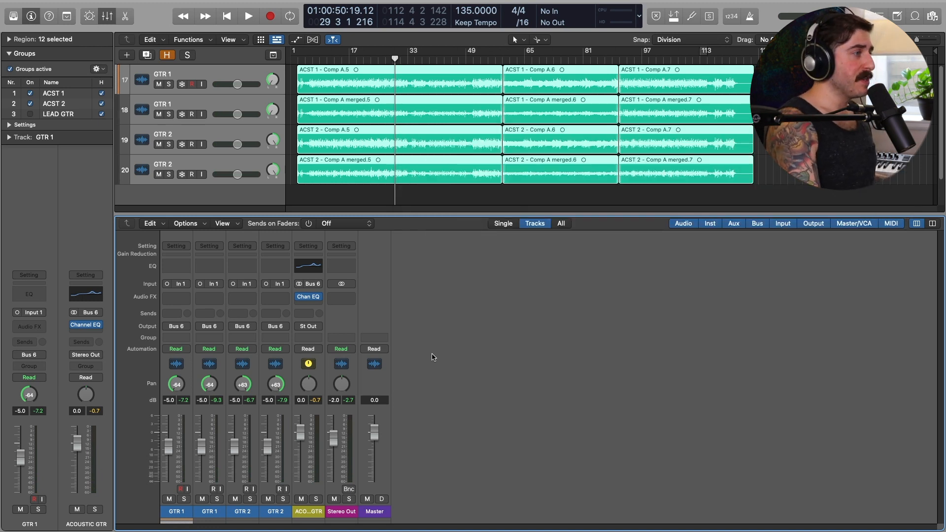
# Try panning the ACOUSTIC GTR aux to about -57 during playback and reset its pan to centre
pyautogui.click(310, 515)
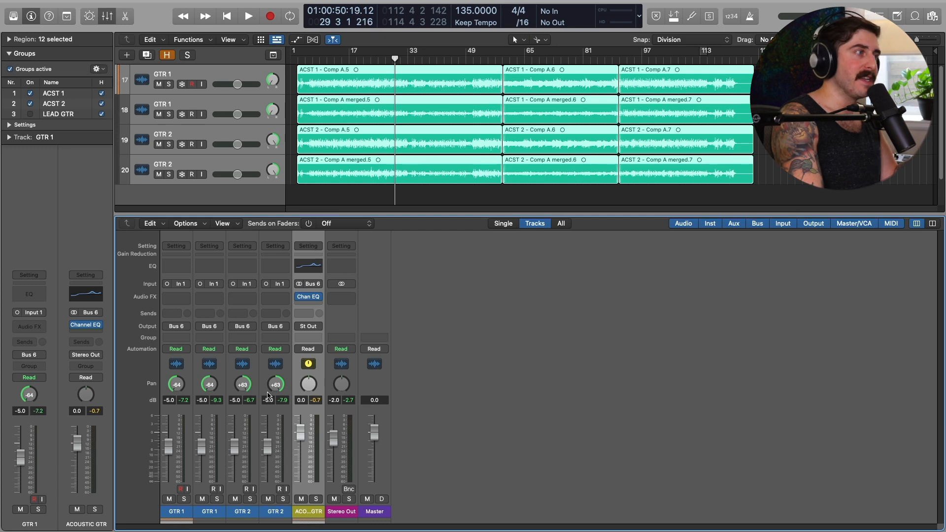
pyautogui.press('space')
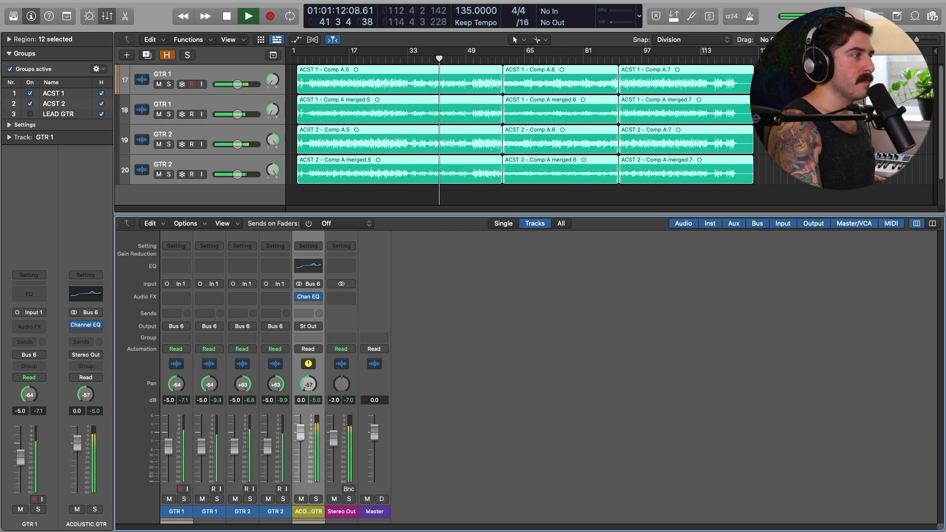
pyautogui.moveTo(313, 384); pyautogui.dragTo(313, 345)
pyautogui.keyDown('alt'); pyautogui.click(314, 384); pyautogui.keyUp('alt')
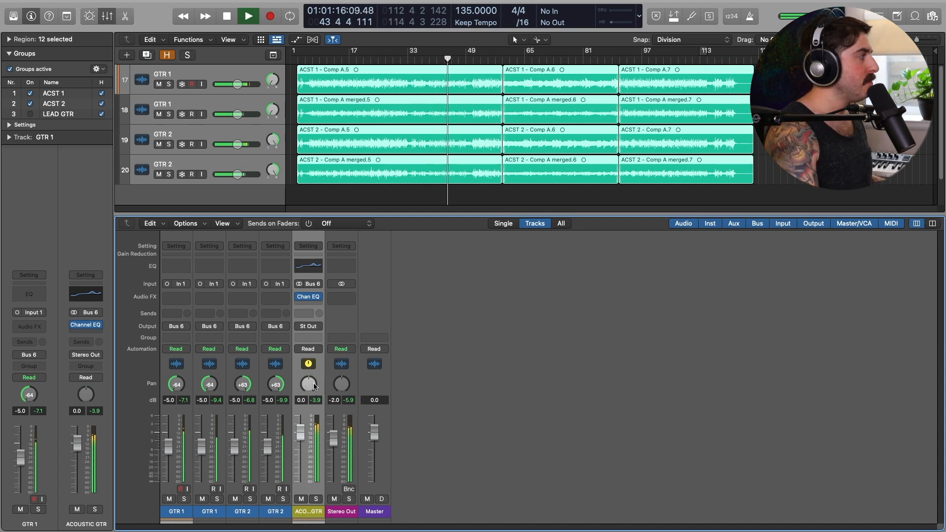
pyautogui.press('space')
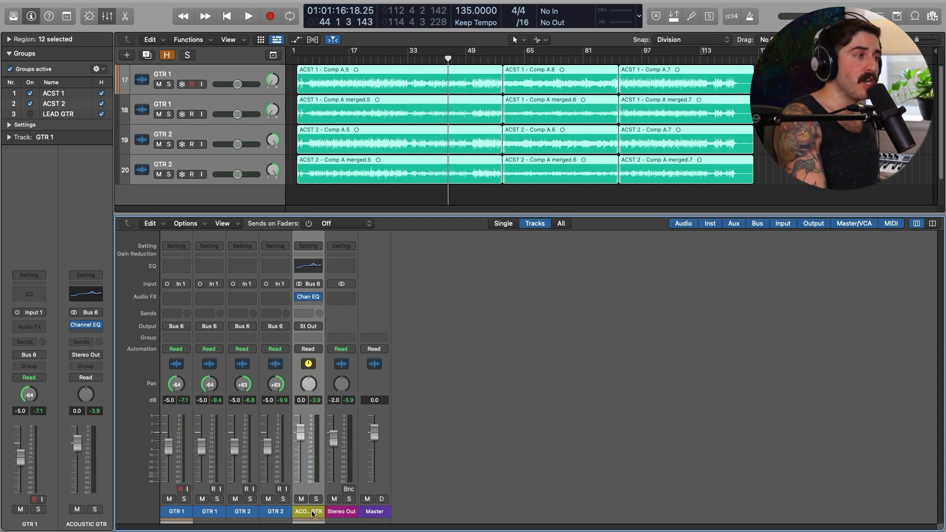
# Create an arrangement track for the ACOUSTIC GTR aux and show the tracks' volume automation with the mixer hidden
pyautogui.rightClick(312, 514)
pyautogui.click(336, 415)
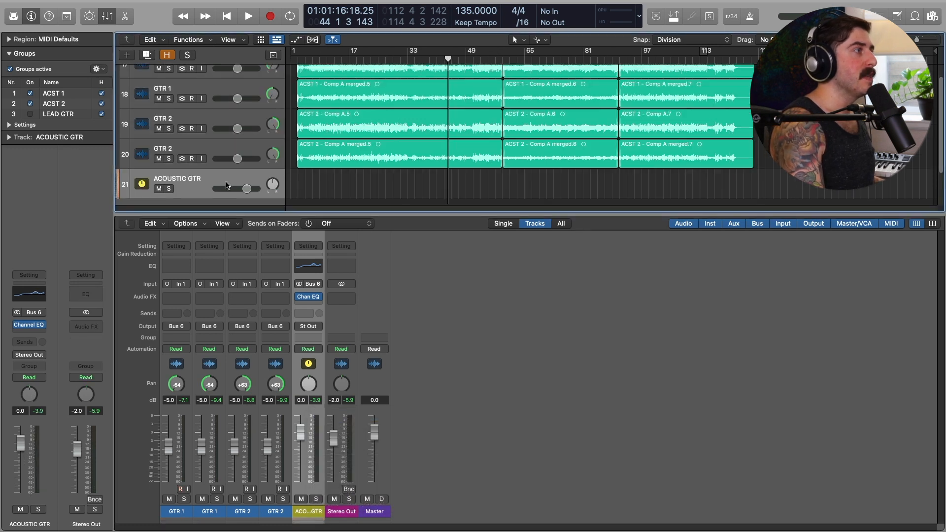
pyautogui.press('a')
pyautogui.press('x')
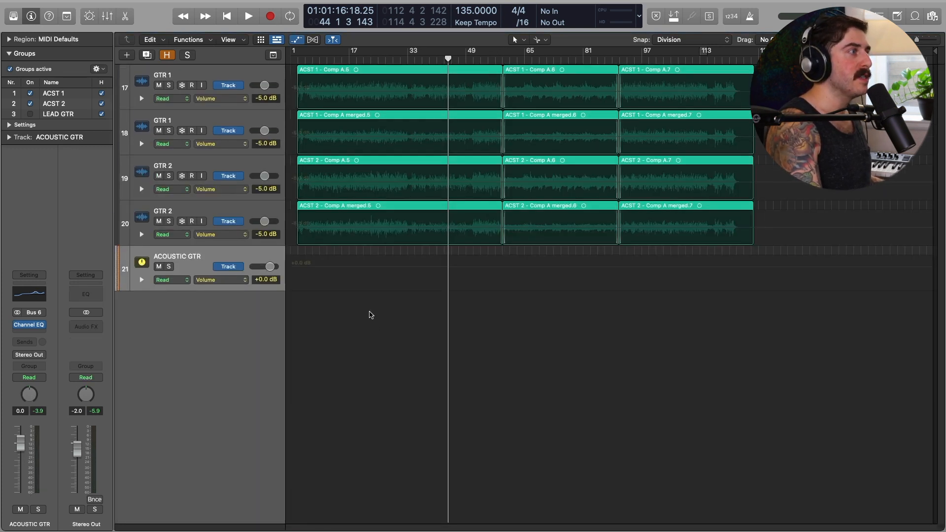
pyautogui.press('super+Down')
pyautogui.click(303, 299)
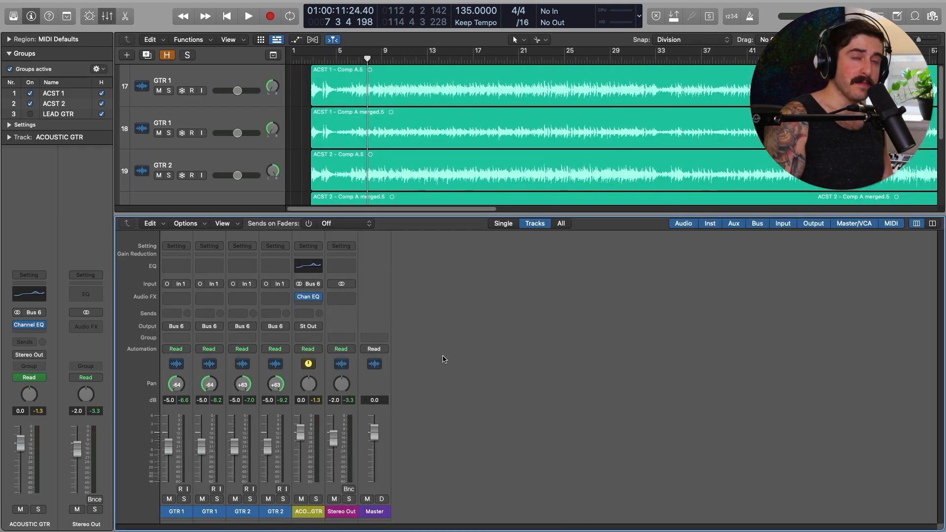
# Try a ChromaVerb reverb after the Channel EQ on the ACOUSTIC GTR aux and close its window after auditioning it
pyautogui.click(309, 303)
pyautogui.moveTo(326, 510)
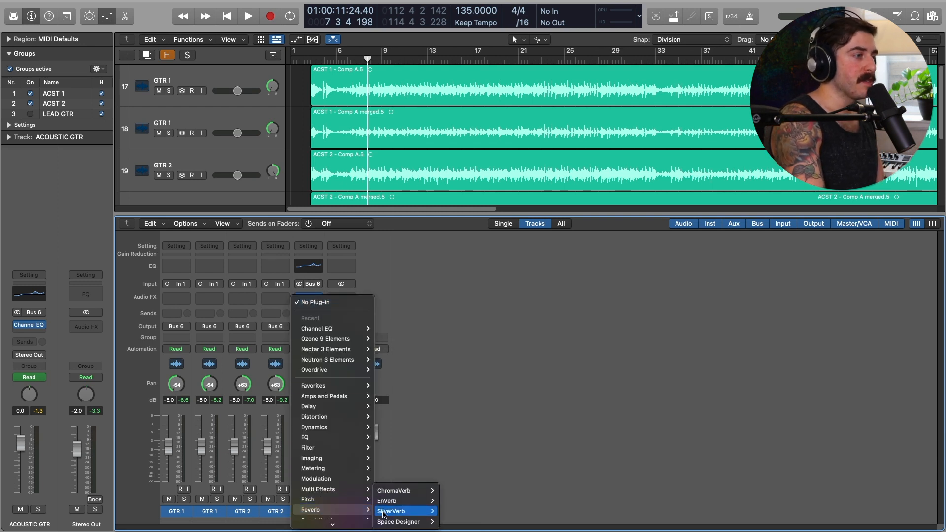
pyautogui.click(400, 491)
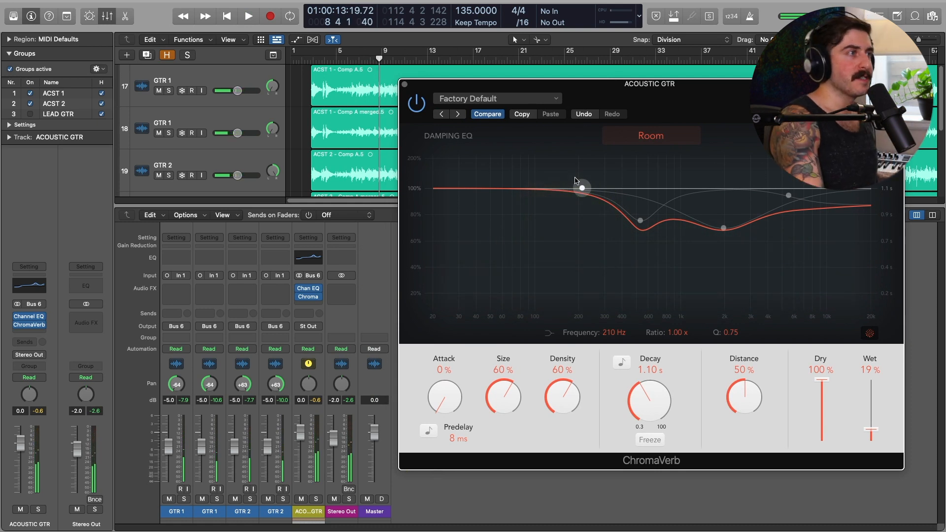
pyautogui.press('super+w')
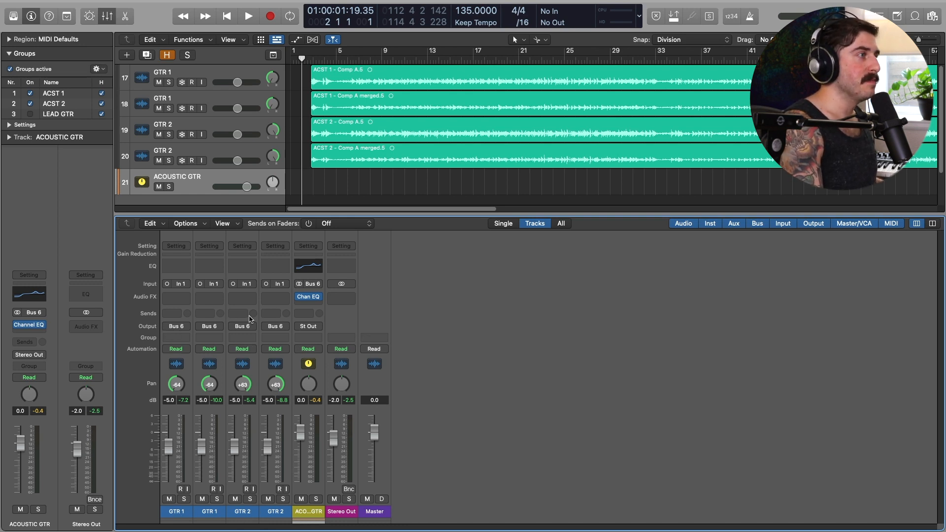
# Add a send to Bus 7 on all four guitar channels and play the session briefly
pyautogui.click(301, 514)
pyautogui.click(539, 359)
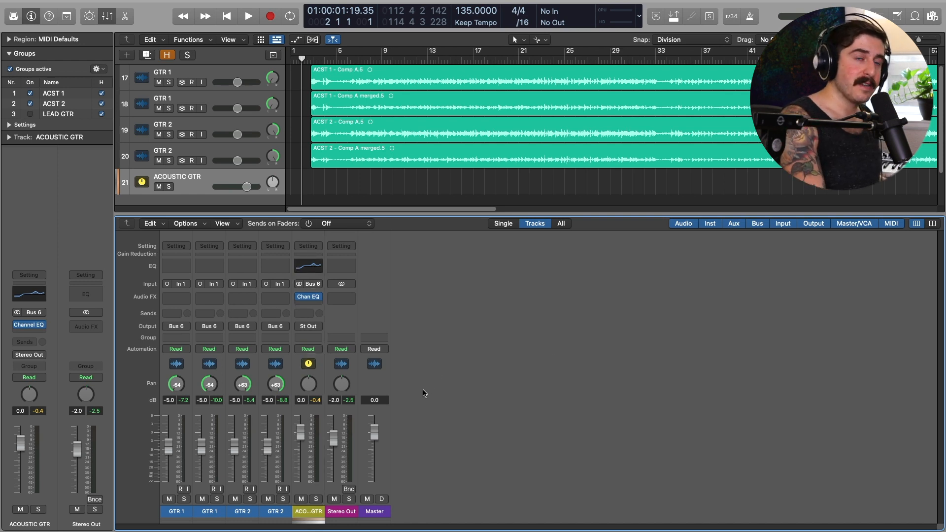
pyautogui.click(176, 511)
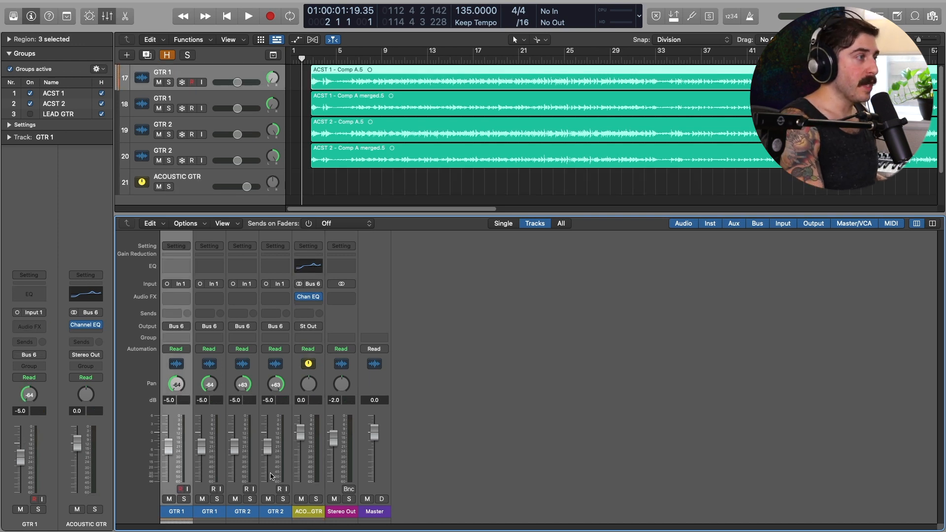
pyautogui.keyDown('shift'); pyautogui.click(274, 512); pyautogui.keyUp('shift')
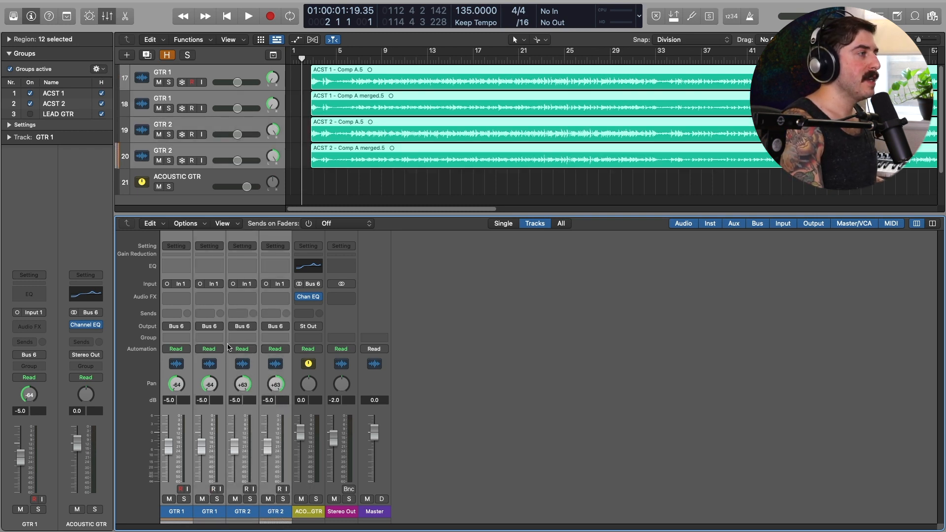
pyautogui.click(173, 314)
pyautogui.moveTo(187, 329)
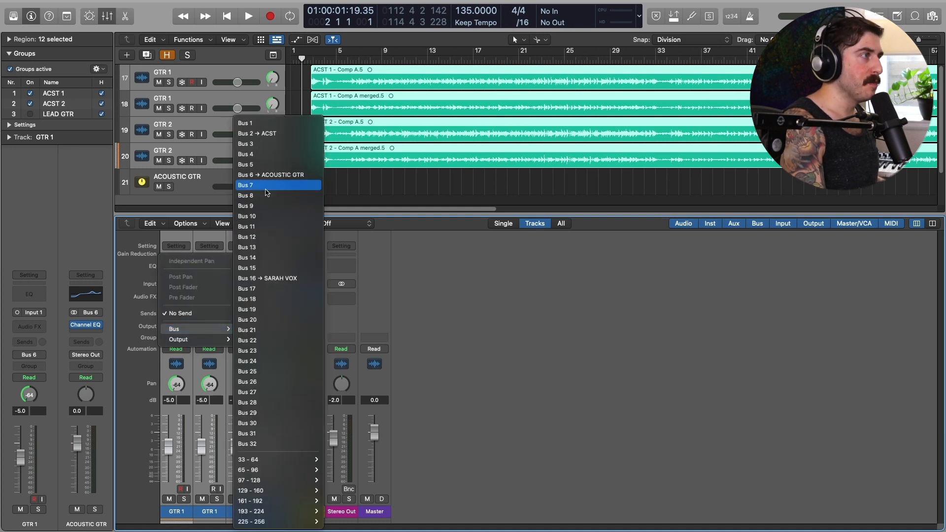
pyautogui.click(265, 189)
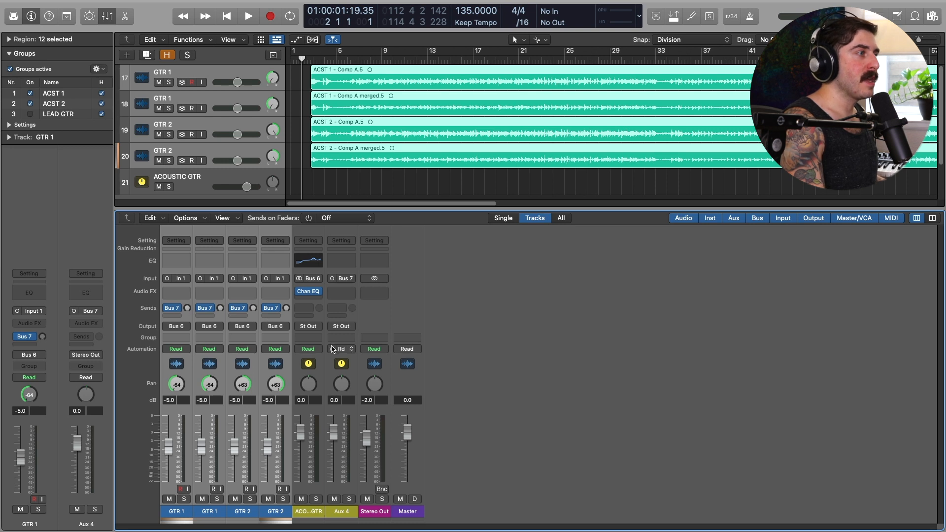
pyautogui.press('space')
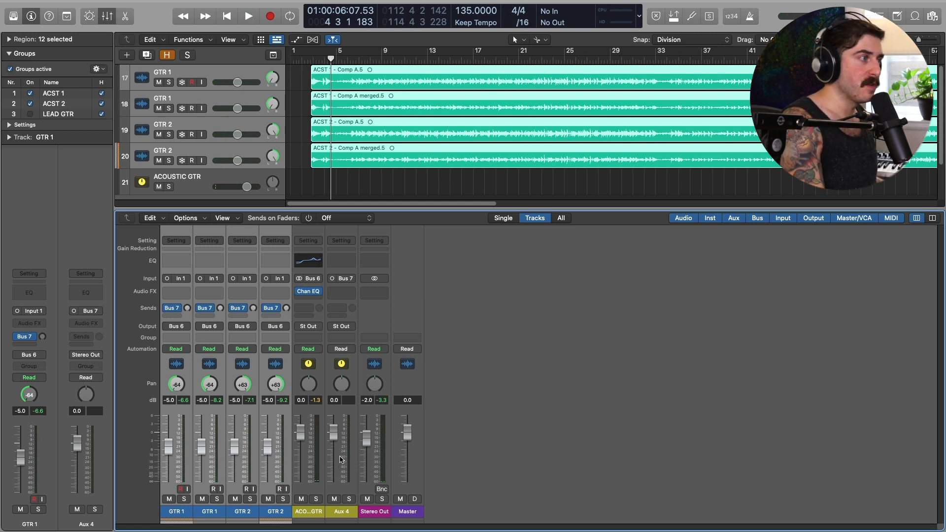
# Audition the four guitar channels' Bus 7 send levels during playback and rename the Bus 7 aux as VERB
pyautogui.press('space')
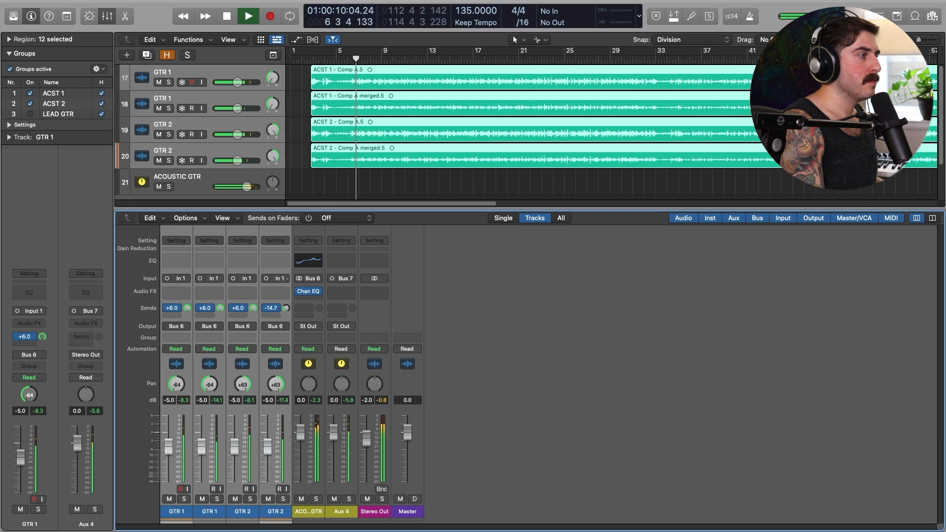
pyautogui.press('space')
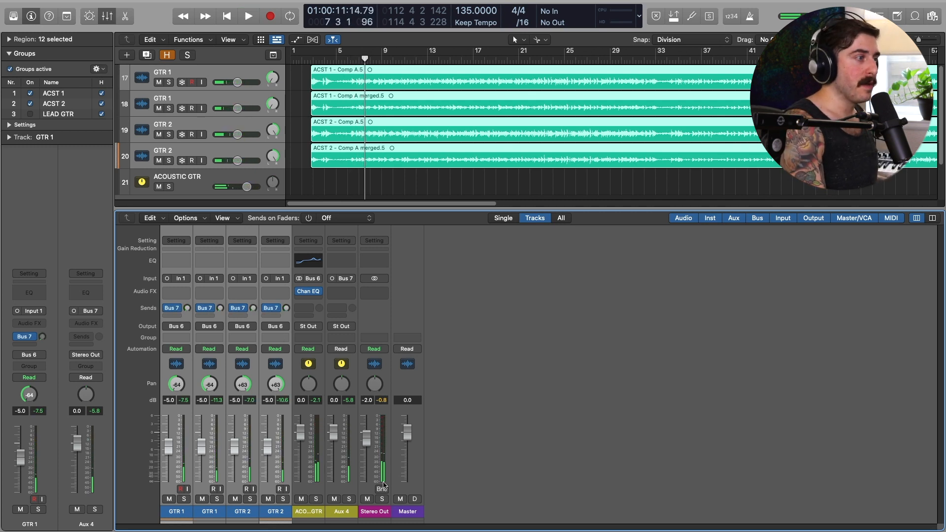
pyautogui.doubleClick(341, 511)
pyautogui.write('VERB')
pyautogui.press('Return')
# Insert ChromaVerb on the VERB aux, load the Emotional Piano Space preset and close the plug-in window
pyautogui.click(341, 292)
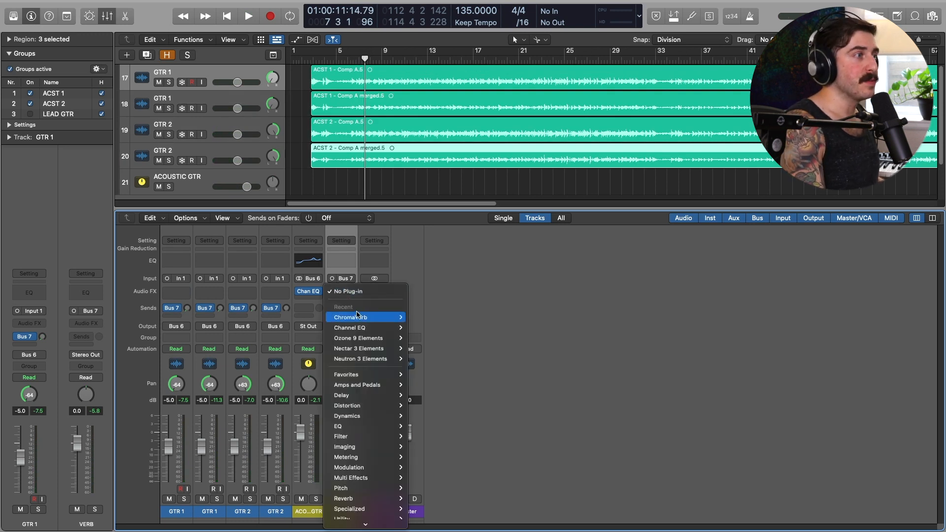
pyautogui.moveTo(389, 317)
pyautogui.click(421, 328)
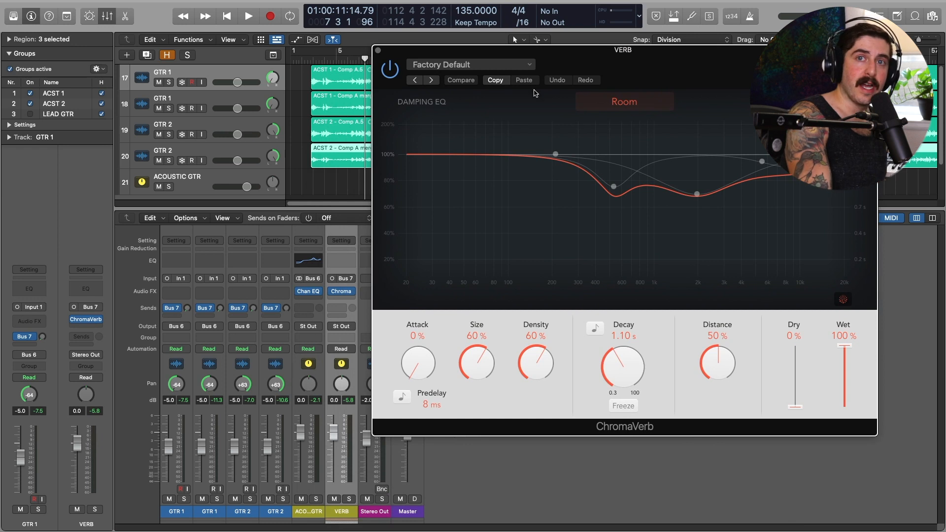
pyautogui.click(471, 65)
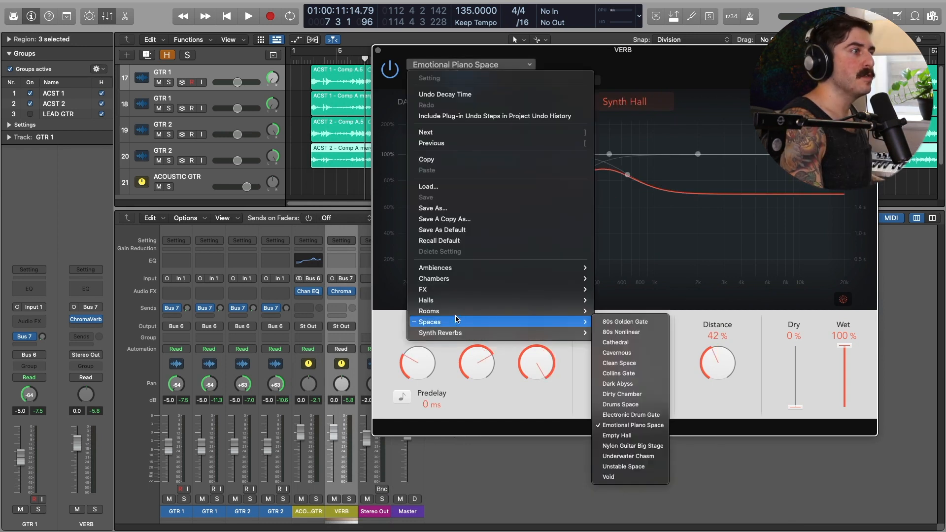
pyautogui.click(581, 304)
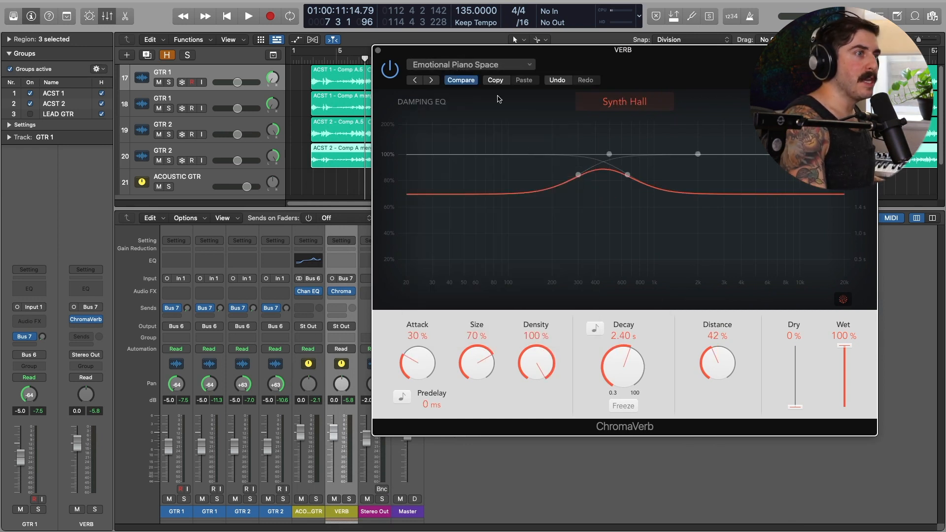
pyautogui.click(377, 51)
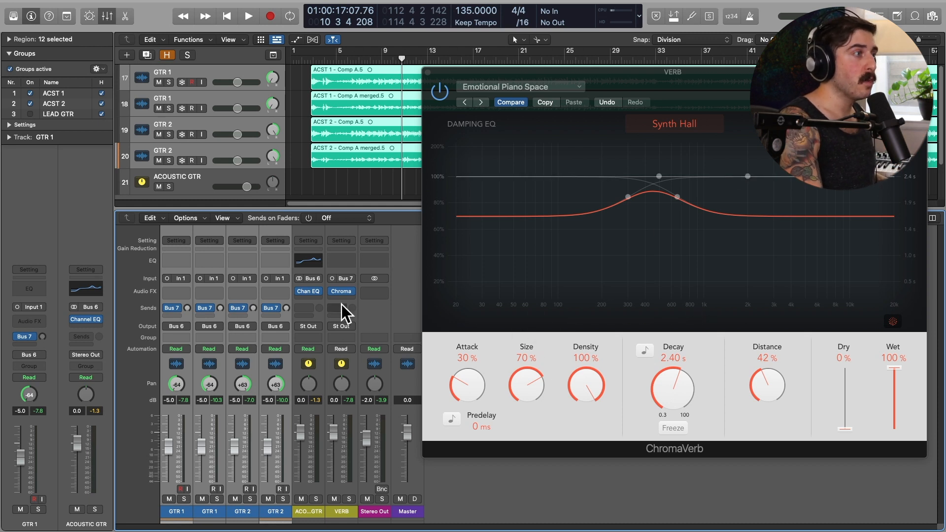
# Try raising the Bus 7 send level on all four guitar channels during playback
pyautogui.press('space')
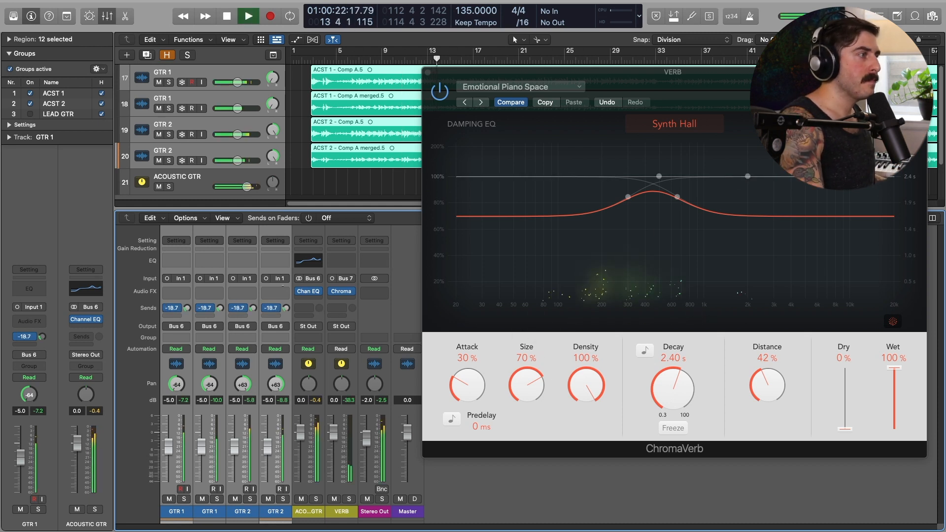
pyautogui.moveTo(283, 282); pyautogui.dragTo(282, 275)
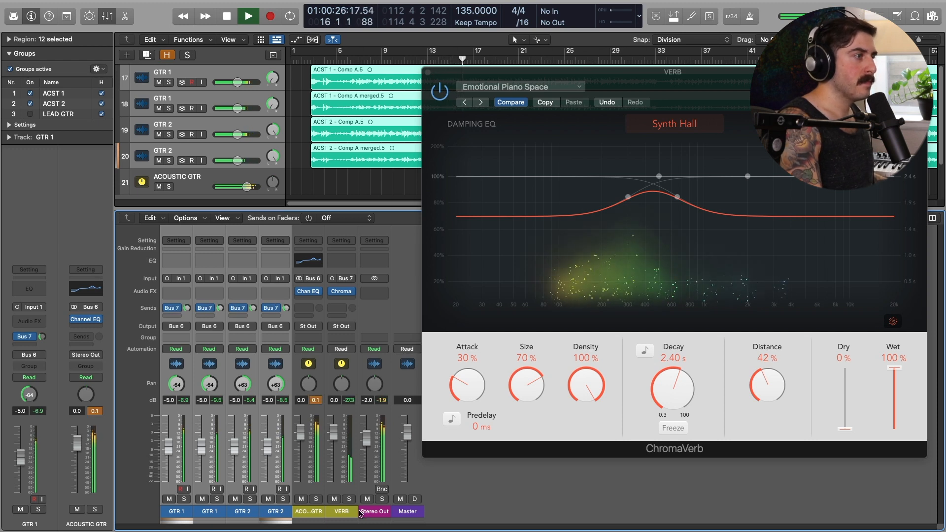
pyautogui.press('space')
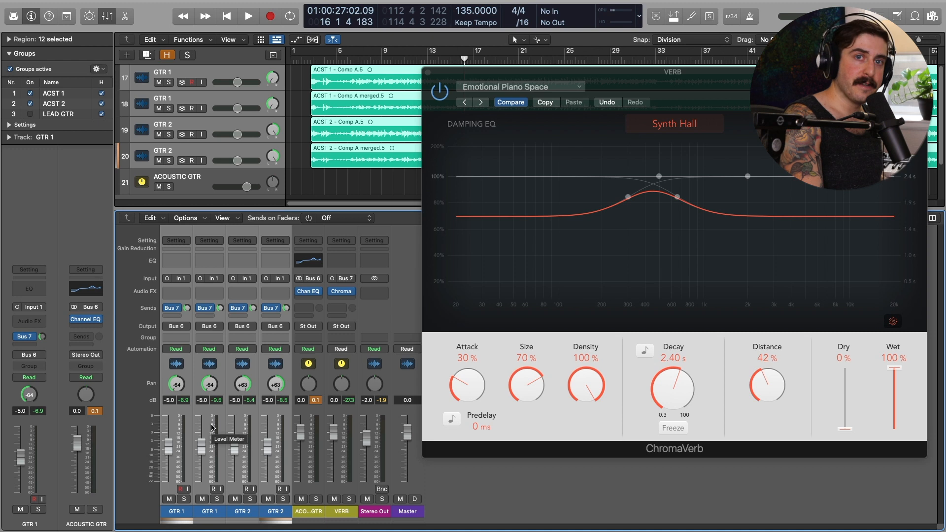
# Solo the VERB aux to hear only the reverb, bring back the dry guitars during playback and close the ChromaVerb window
pyautogui.click(356, 479)
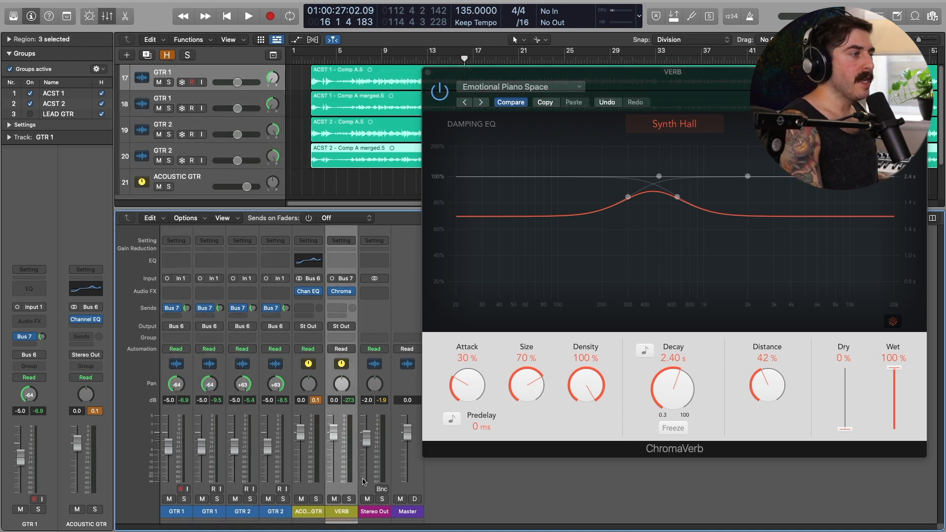
pyautogui.click(351, 500)
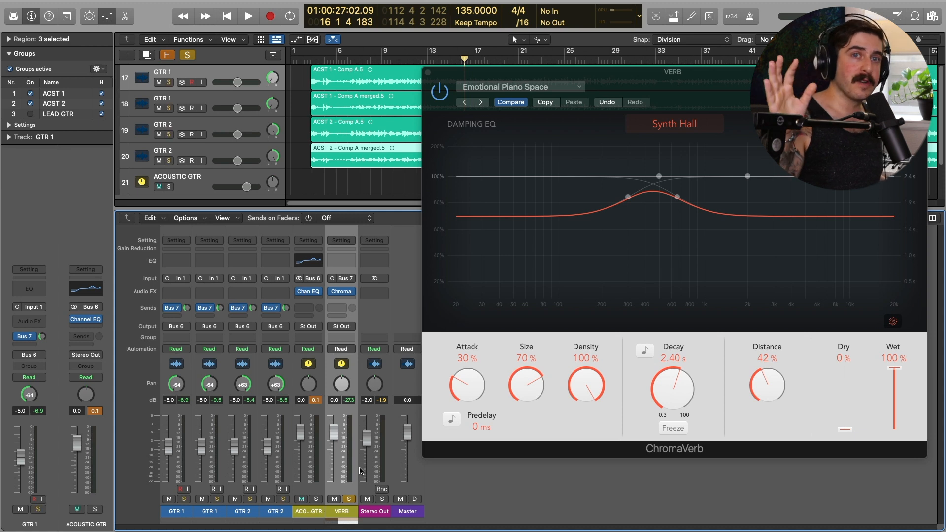
pyautogui.press('space')
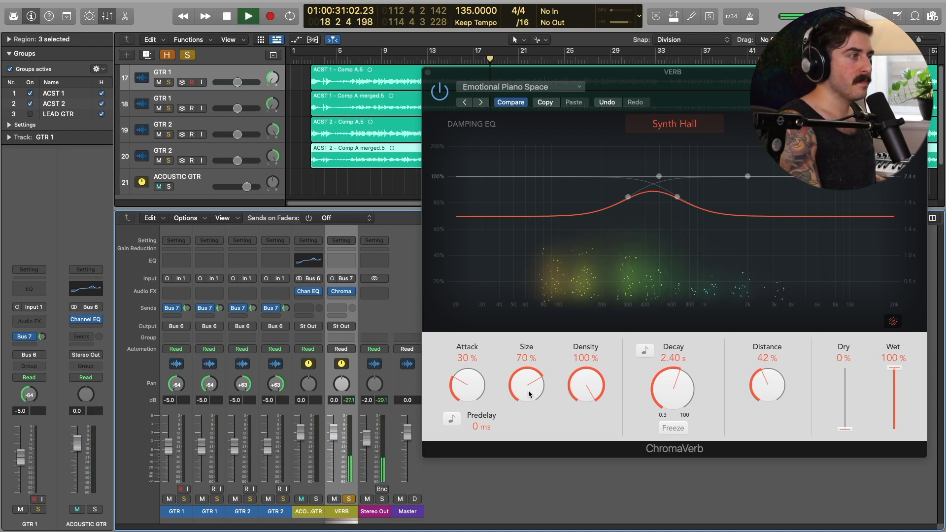
pyautogui.click(348, 499)
pyautogui.press('space')
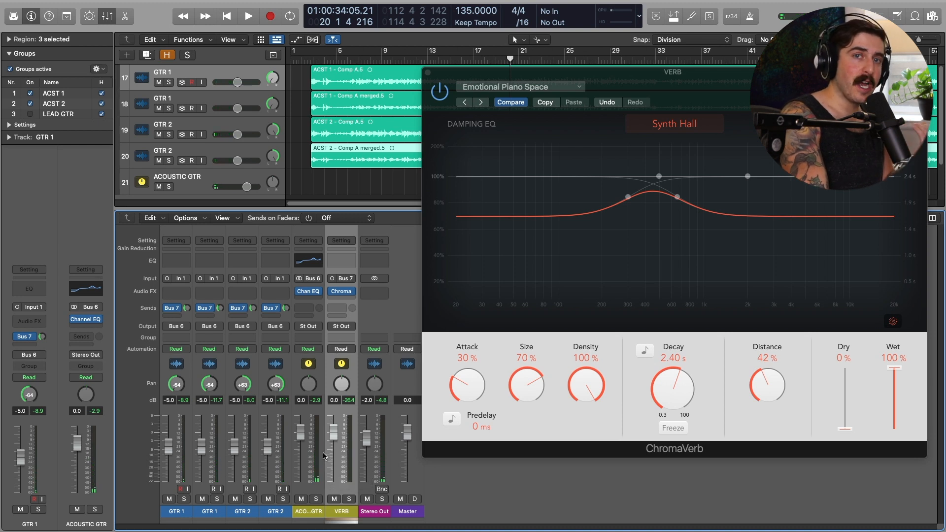
pyautogui.press('super+w')
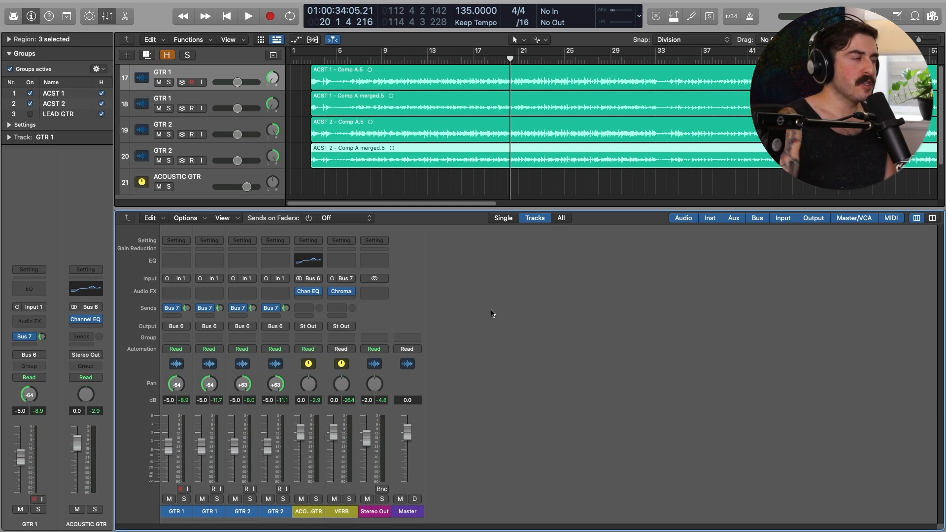
# Replace the four guitar channels' Bus 7 sends with a single Bus 7 send on the ACOUSTIC GTR aux
pyautogui.moveTo(340, 292); pyautogui.dragTo(309, 302)
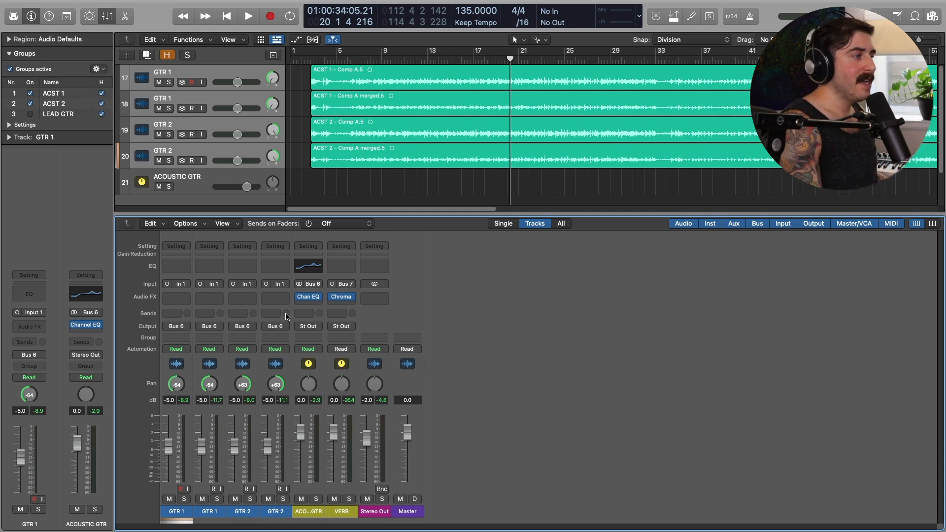
pyautogui.click(315, 512)
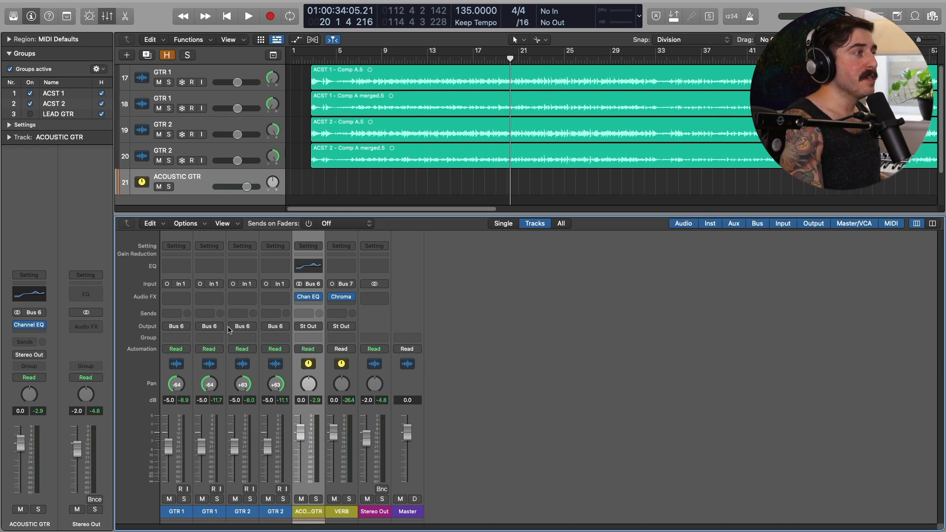
pyautogui.press('space')
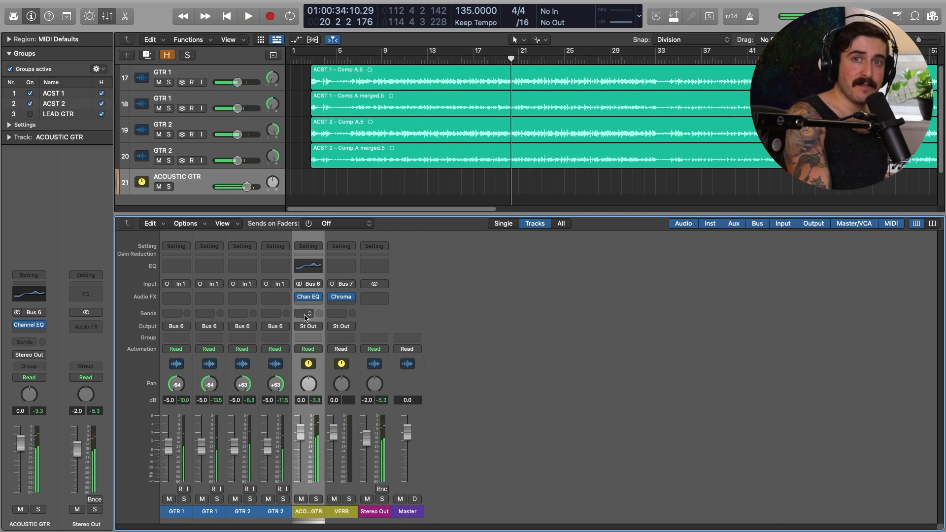
pyautogui.click(304, 313)
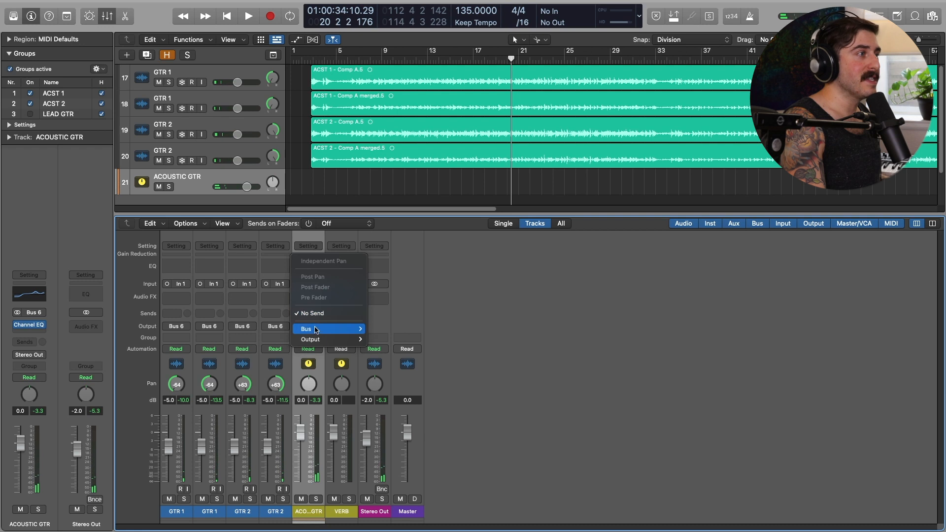
pyautogui.moveTo(326, 329)
pyautogui.click(396, 185)
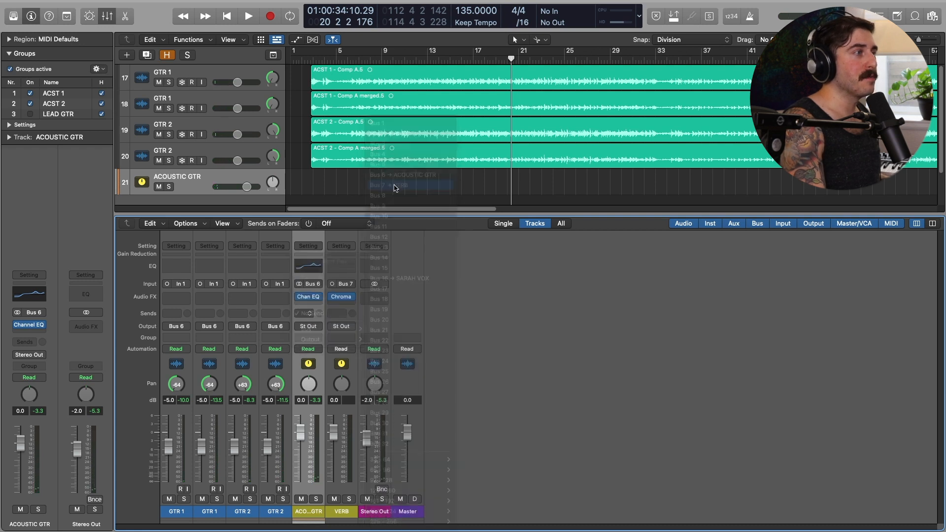
# Raise the ACOUSTIC GTR aux's Bus 7 send and audition it with the VERB aux's ChromaVerb open, closing the plug-in window at the end
pyautogui.click(341, 292)
pyautogui.moveTo(620, 148); pyautogui.dragTo(752, 59)
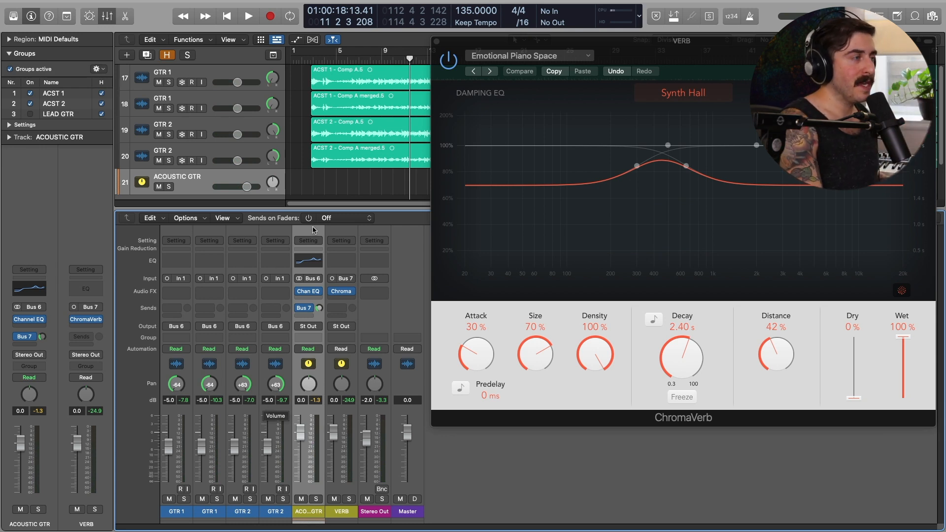
pyautogui.click(319, 309)
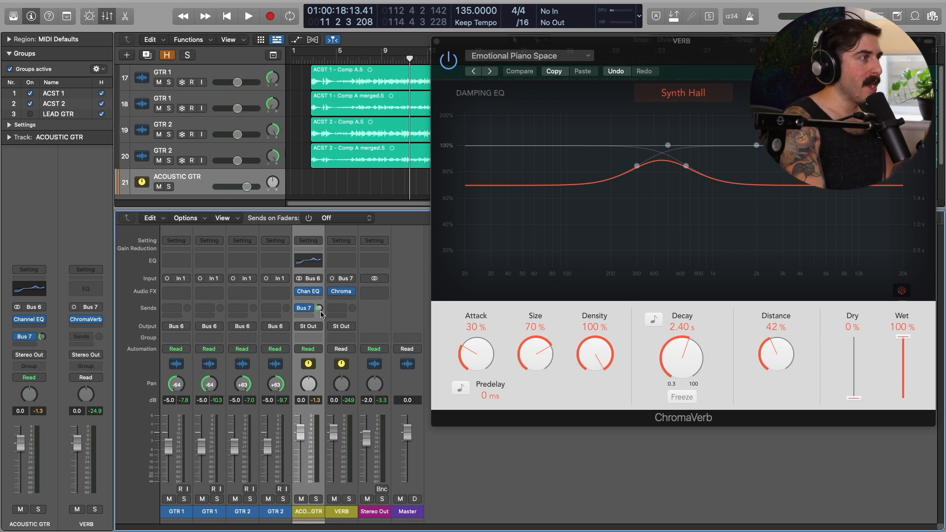
pyautogui.press('space')
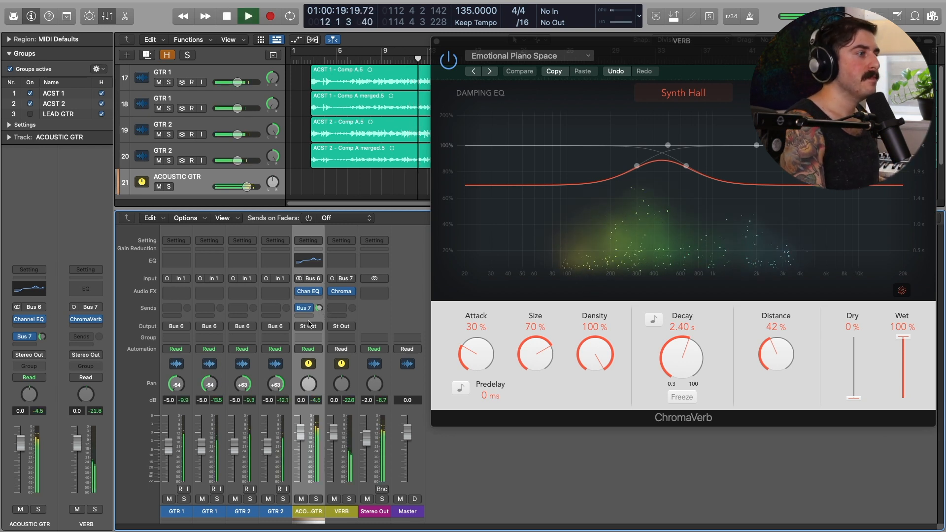
pyautogui.press('space')
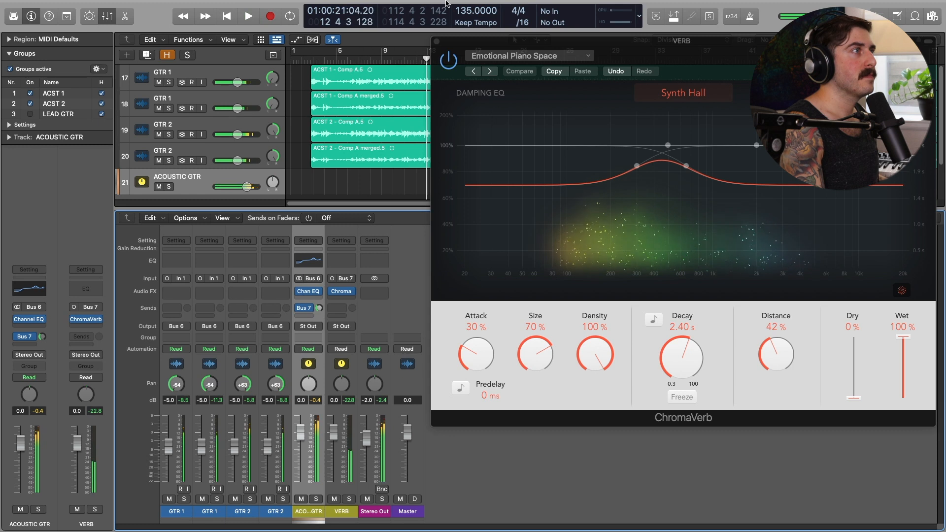
pyautogui.click(436, 42)
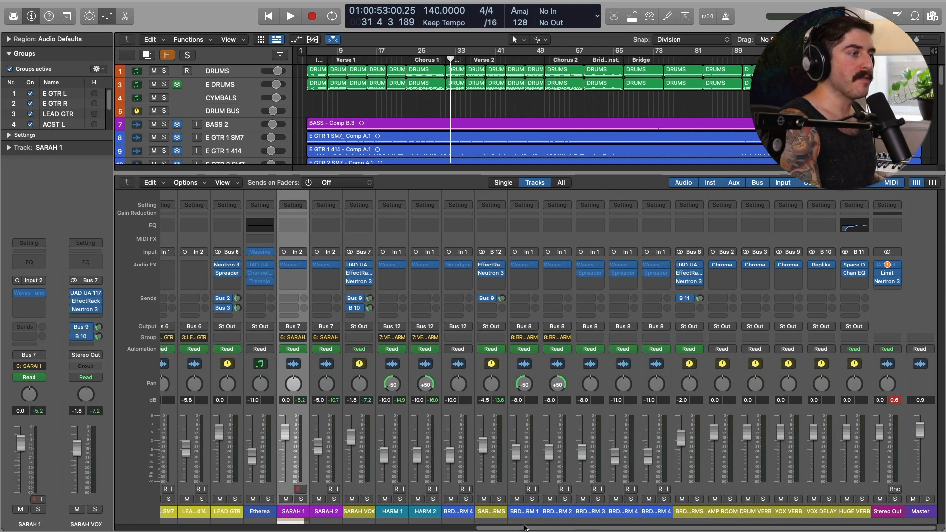
# Examine the AMP ROOM, DRUM VERB, VOX DELAY and HUGE VERB effect auxes and the vocal auxes in the full song's mixer
pyautogui.click(730, 516)
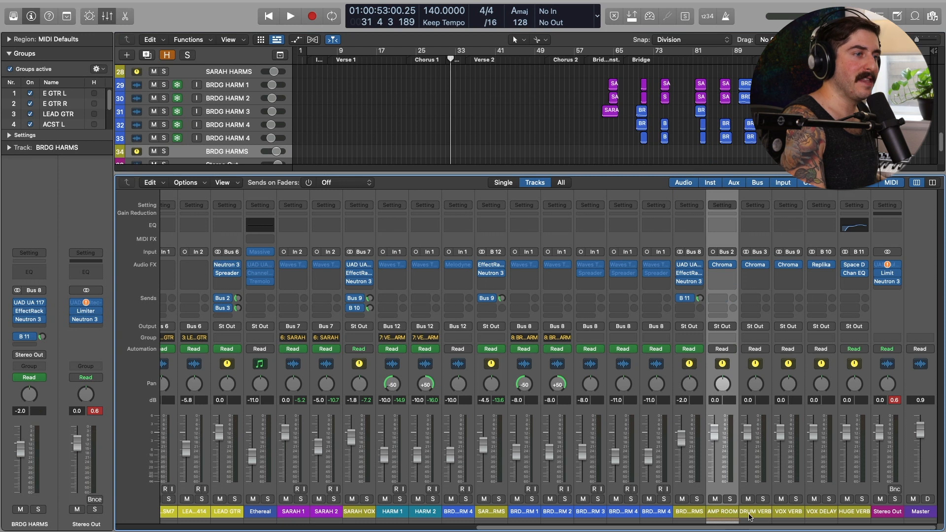
pyautogui.click(749, 514)
pyautogui.click(817, 512)
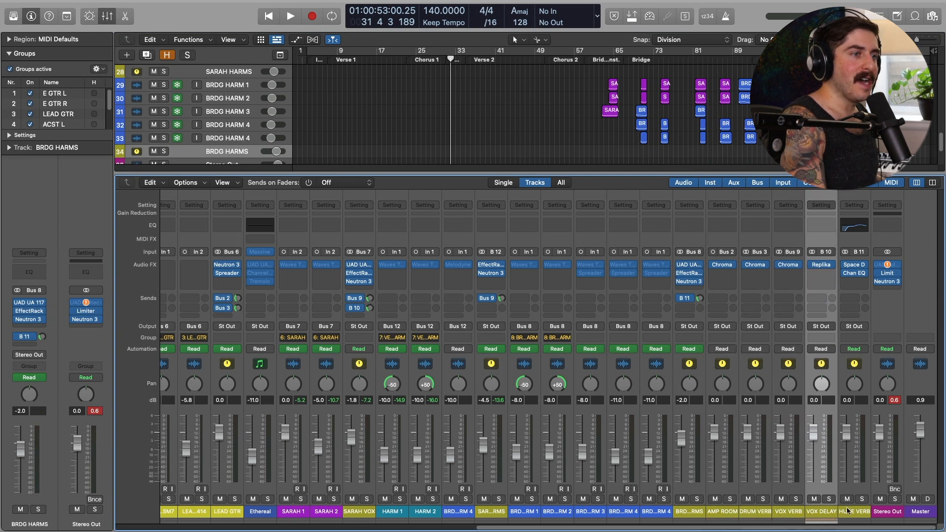
pyautogui.click(846, 510)
pyautogui.click(494, 512)
pyautogui.click(358, 511)
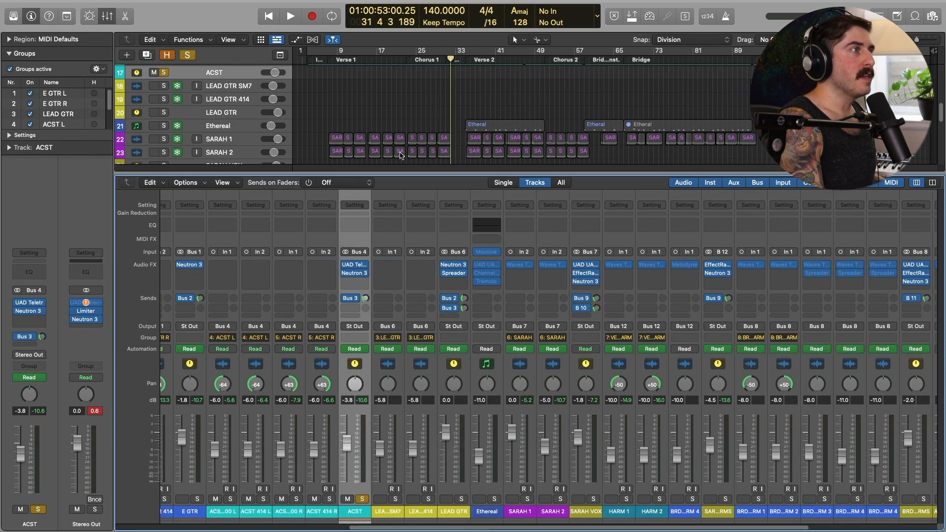
# Inspect how the four ACST guitar channels feed the ACST aux and its Bus 3 send, and turn off the aux's solo
pyautogui.scroll(5, 399, 156)
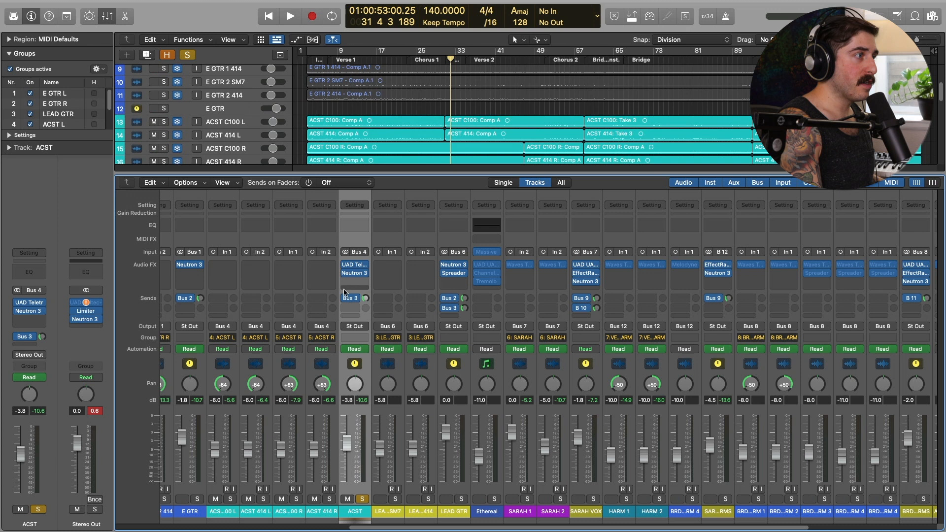
pyautogui.click(223, 512)
pyautogui.keyDown('shift'); pyautogui.click(317, 513); pyautogui.keyUp('shift')
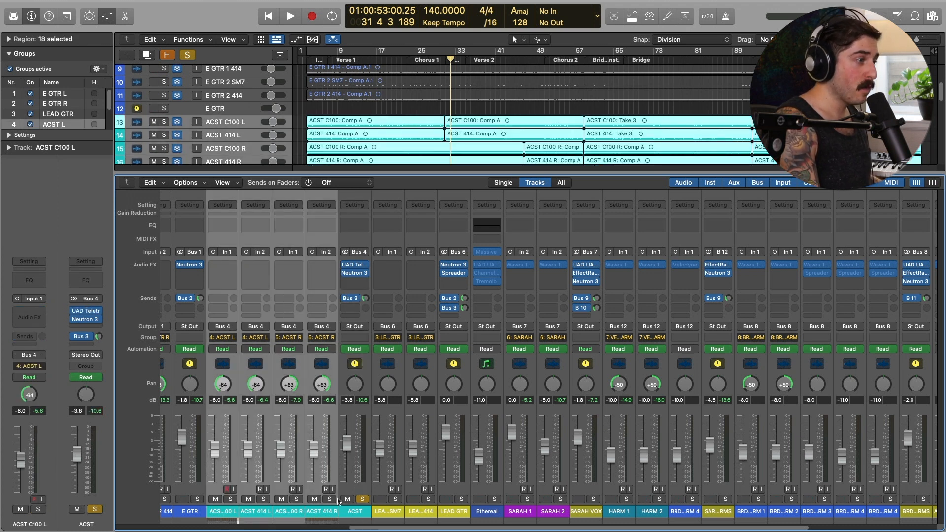
pyautogui.click(348, 513)
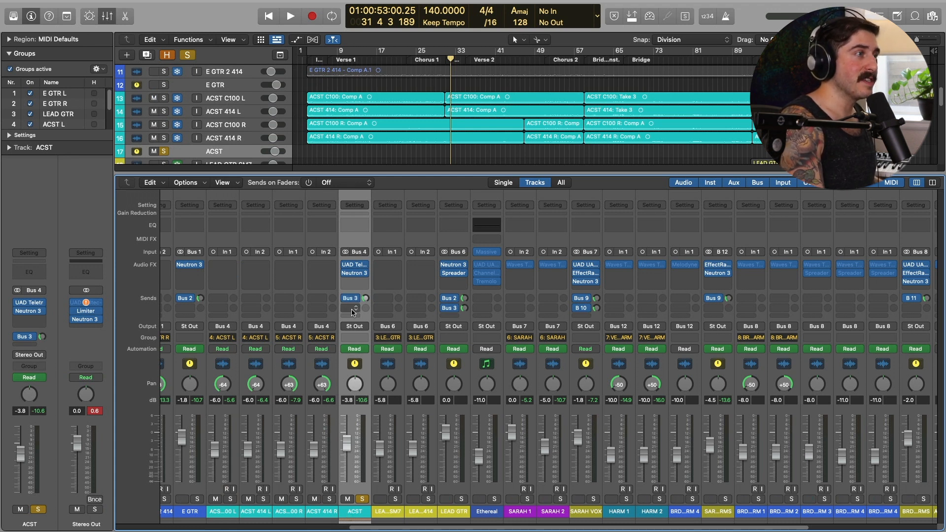
pyautogui.click(361, 501)
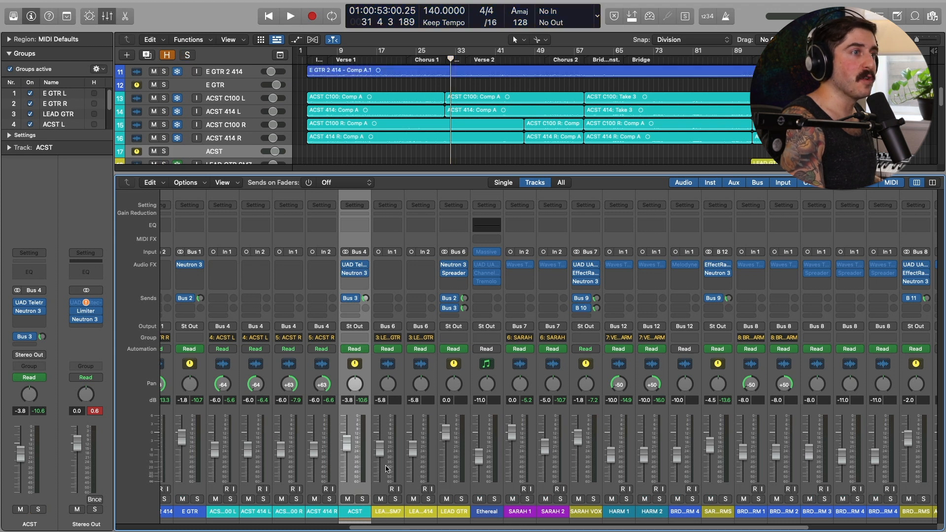
# Compare the DRUM BUS and other instrument auxes' sends, and select the DRUM VERB aux fed by Bus 3
pyautogui.hscroll(5, 592, 320)
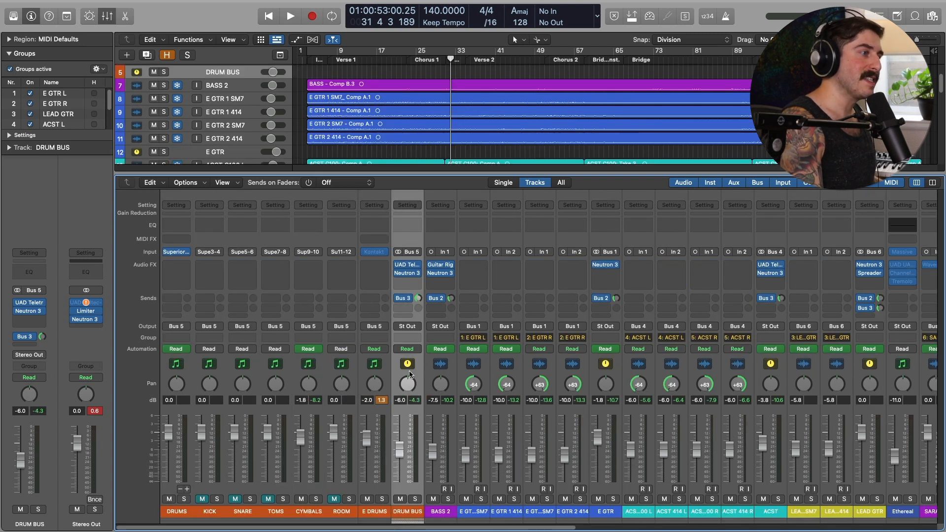
pyautogui.hscroll(15, 438, 473)
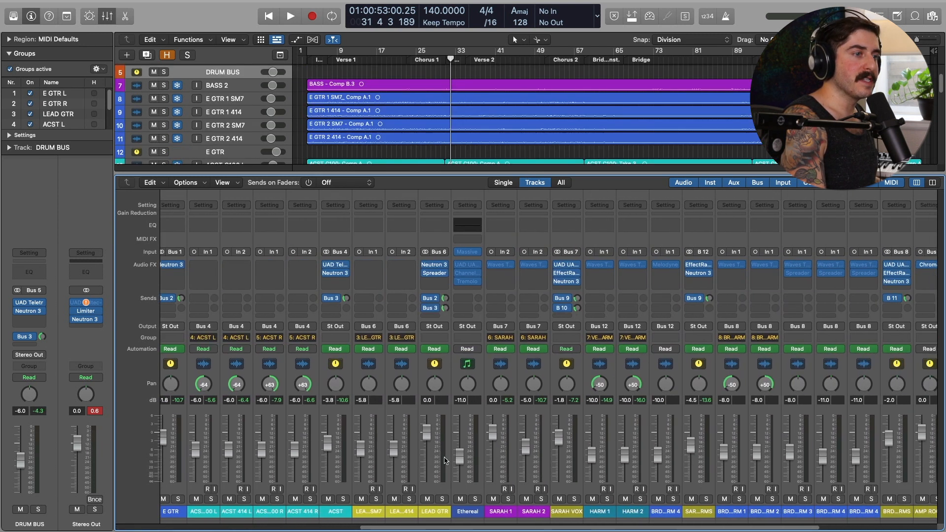
pyautogui.hscroll(2, 445, 461)
pyautogui.click(756, 515)
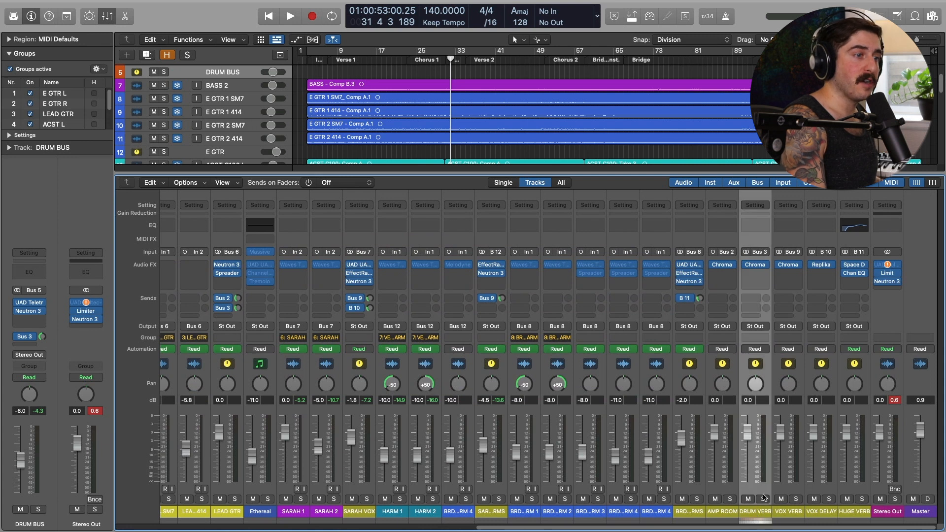
# Solo the DRUM VERB aux, audition a short passage of its reverb return, and turn the solo off
pyautogui.click(763, 499)
pyautogui.press('space')
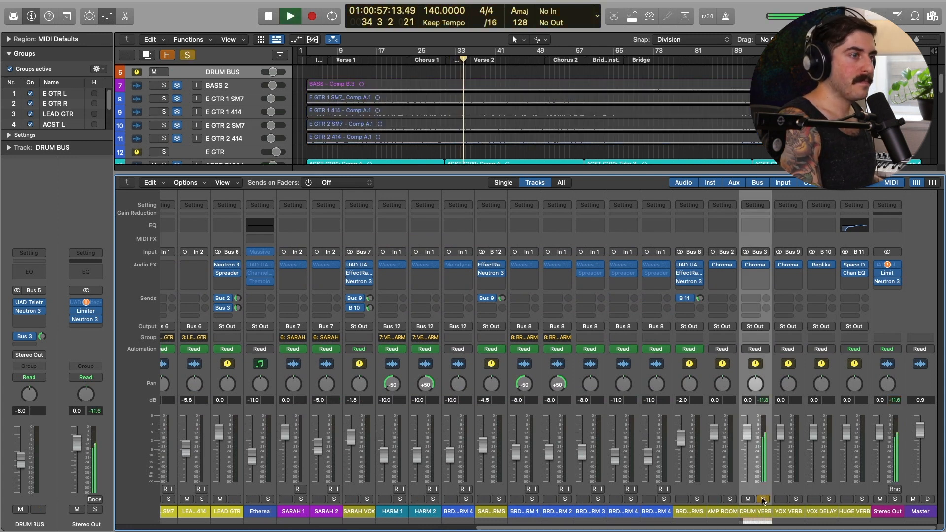
pyautogui.press('space')
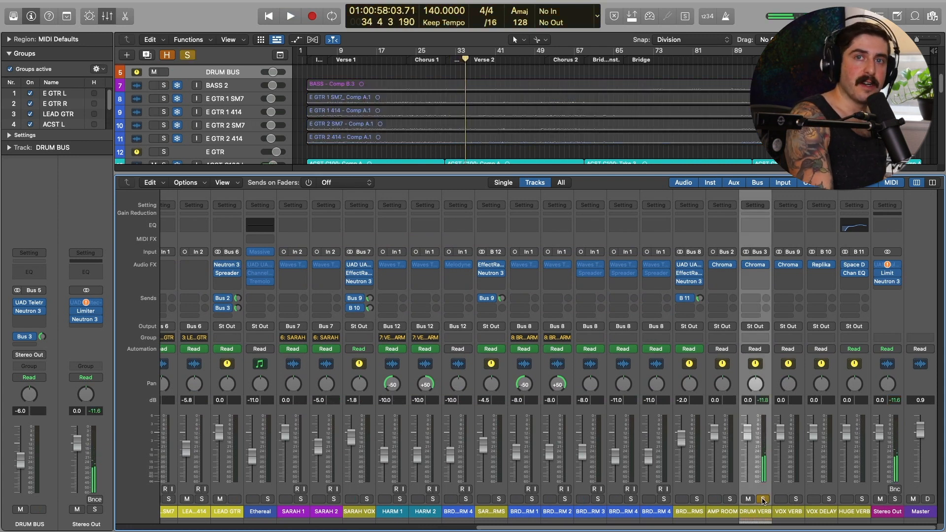
pyautogui.click(762, 499)
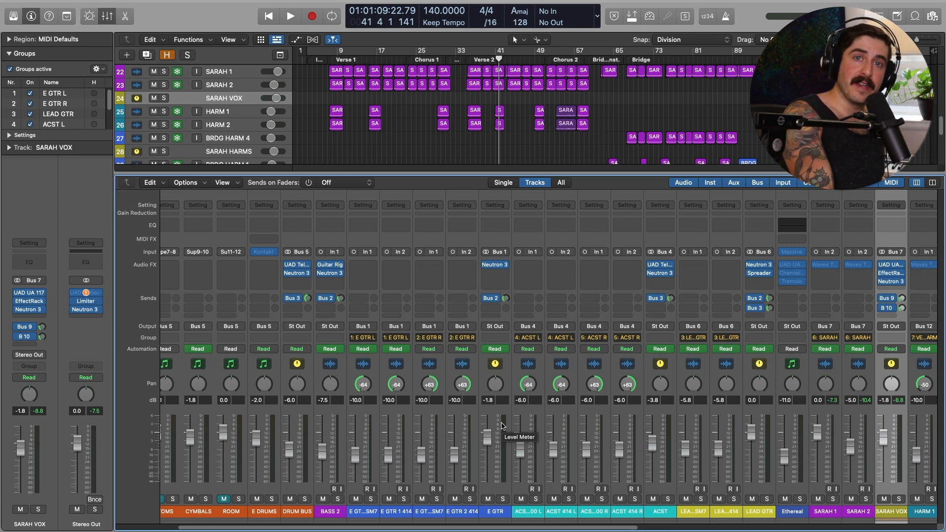
# Trace the E GTR aux's Bus 2 send to the AMP ROOM aux and its ChromaVerb insert
pyautogui.hscroll(5, 502, 427)
pyautogui.click(337, 482)
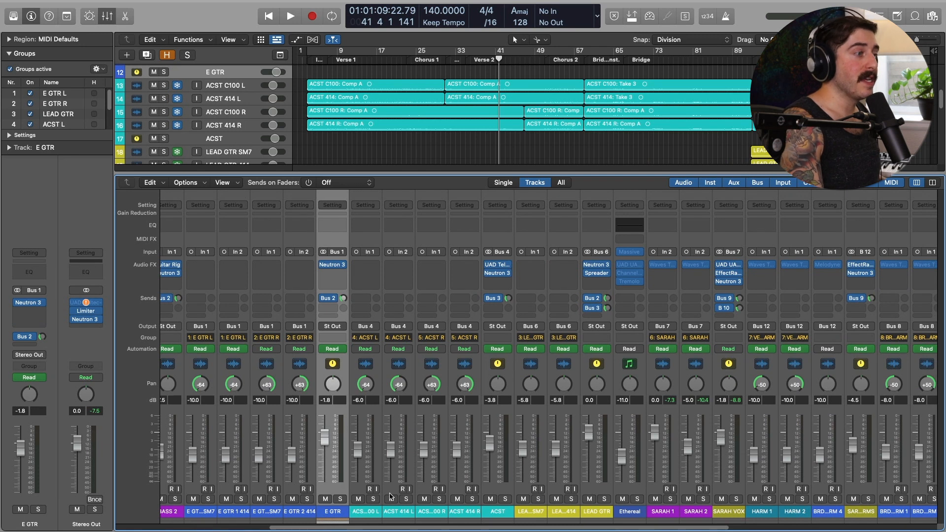
pyautogui.hscroll(-2, 232, 329)
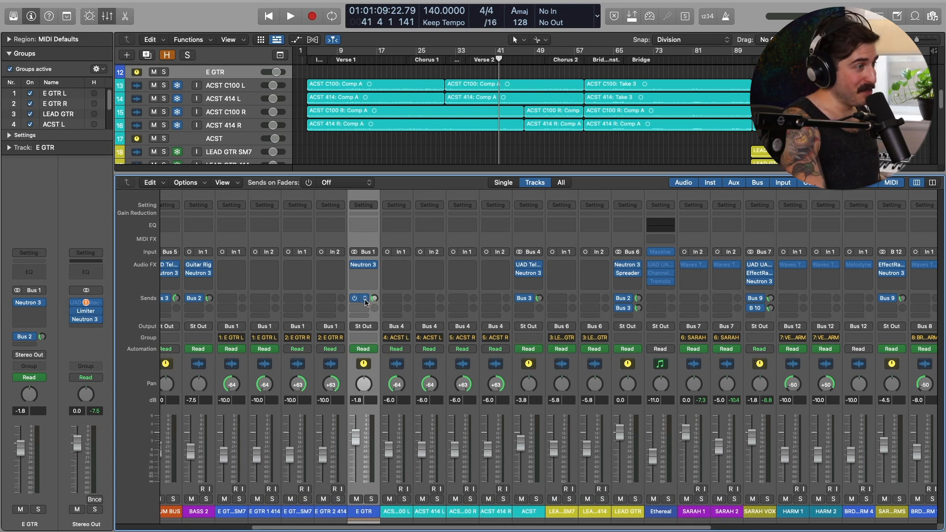
pyautogui.hscroll(10, 728, 517)
pyautogui.click(726, 512)
pyautogui.moveTo(722, 266)
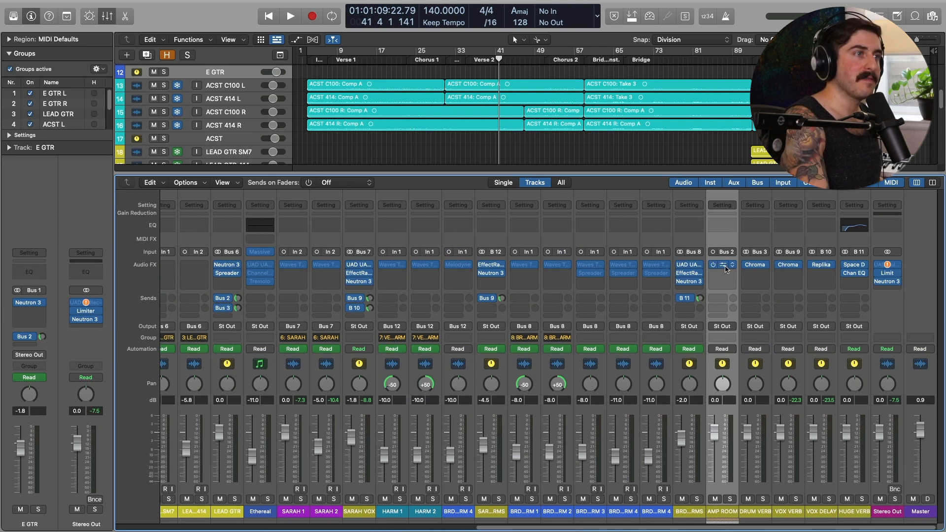
pyautogui.click(723, 267)
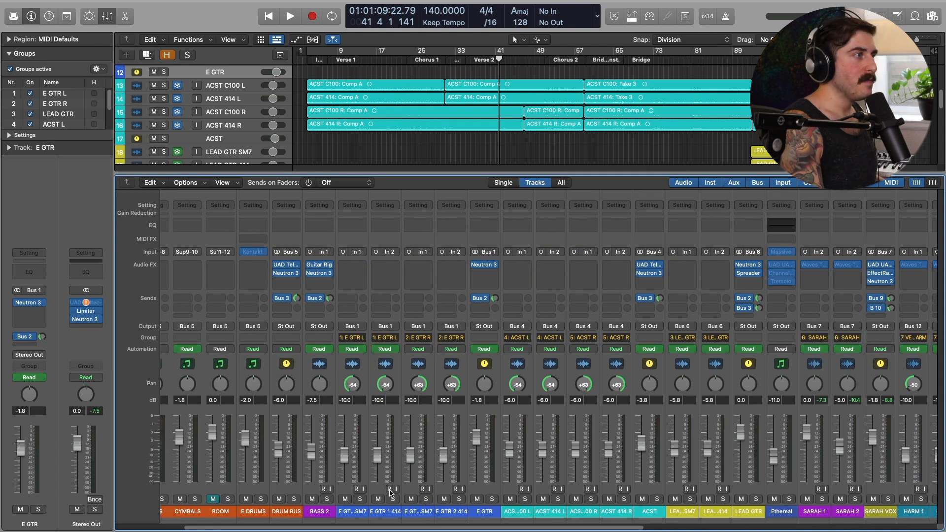
# Compare the Bus 2 sends on the BASS 2 channel and the E GTR aux
pyautogui.click(334, 294)
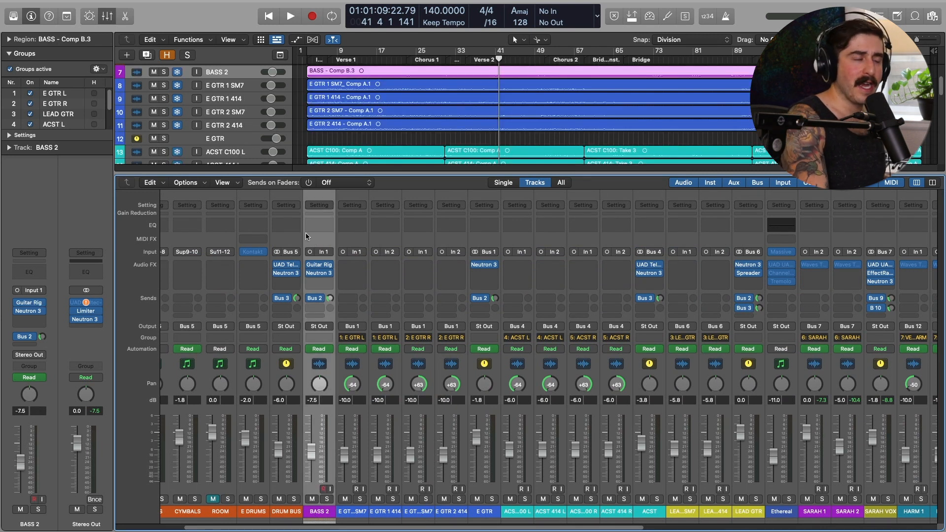
pyautogui.click(329, 299)
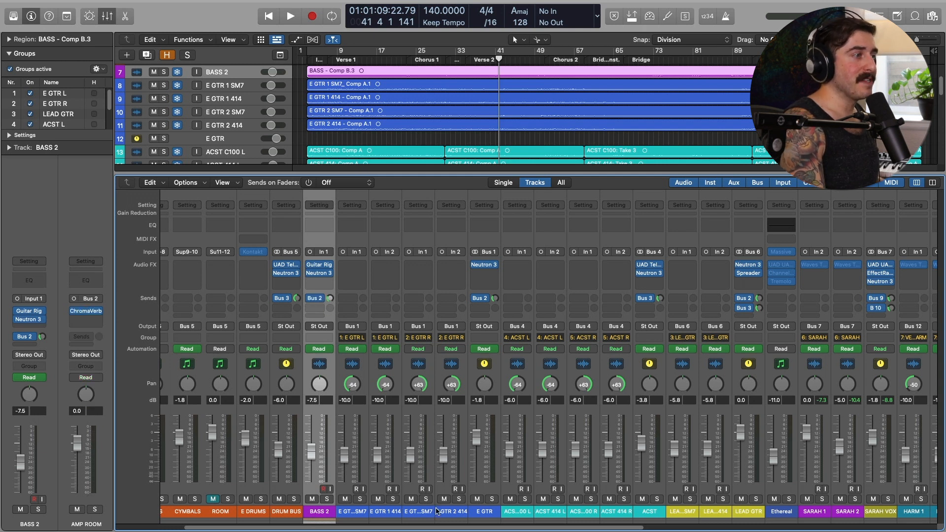
pyautogui.hscroll(2, 439, 526)
pyautogui.click(427, 315)
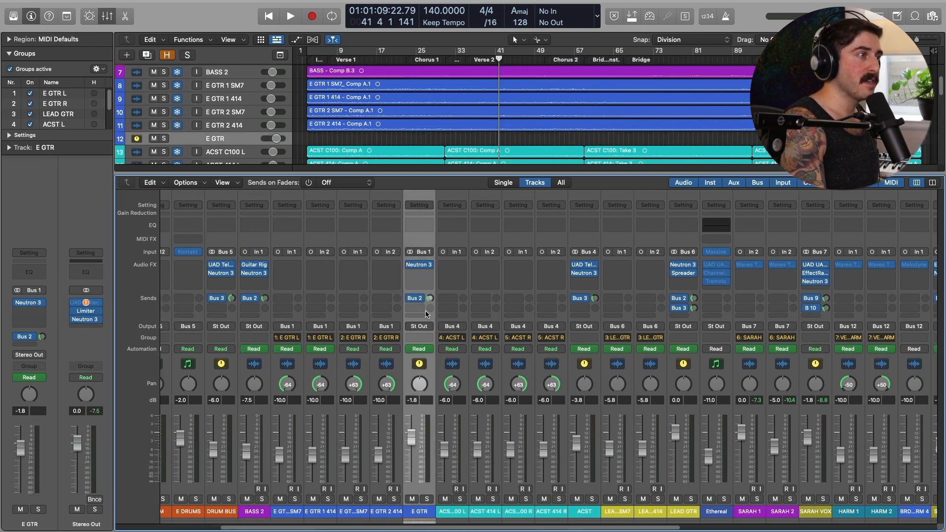
pyautogui.click(429, 301)
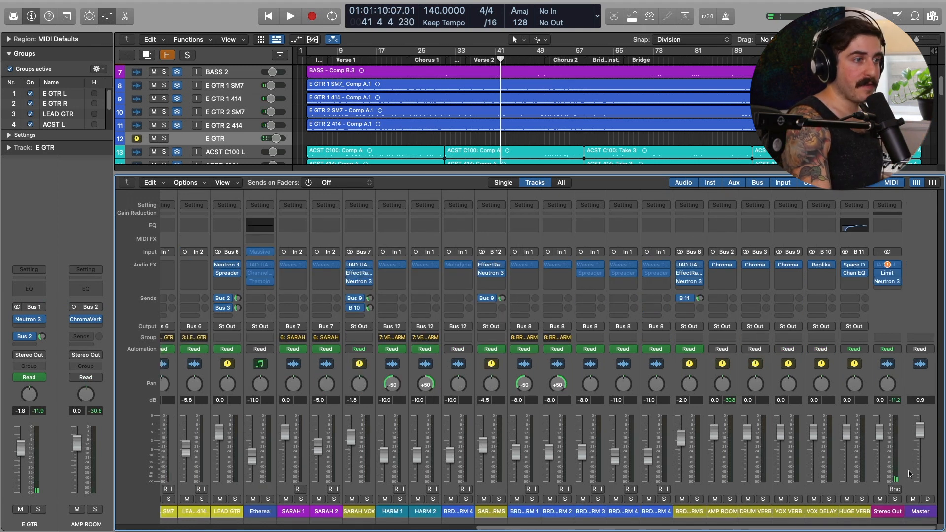
# Solo the AMP ROOM aux, audition its reverb return during playback, and turn the solo off
pyautogui.click(721, 516)
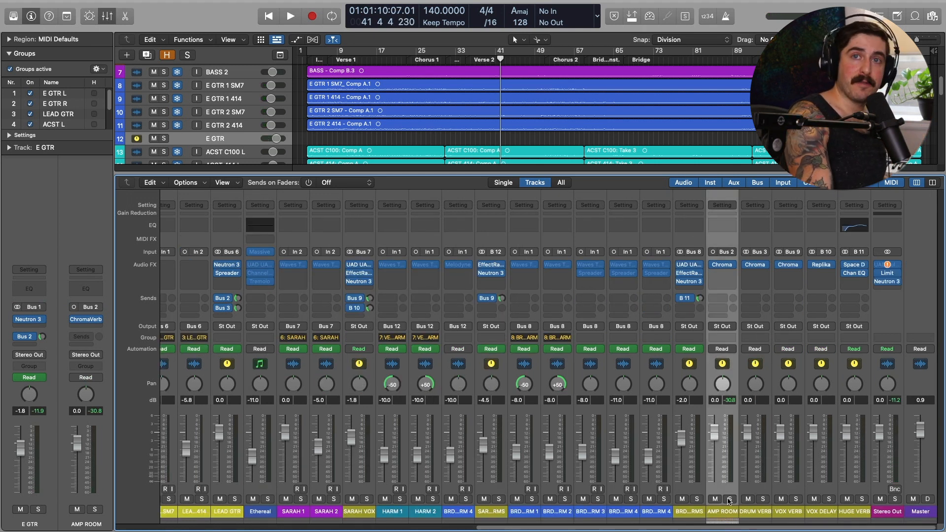
pyautogui.click(730, 500)
pyautogui.press('space')
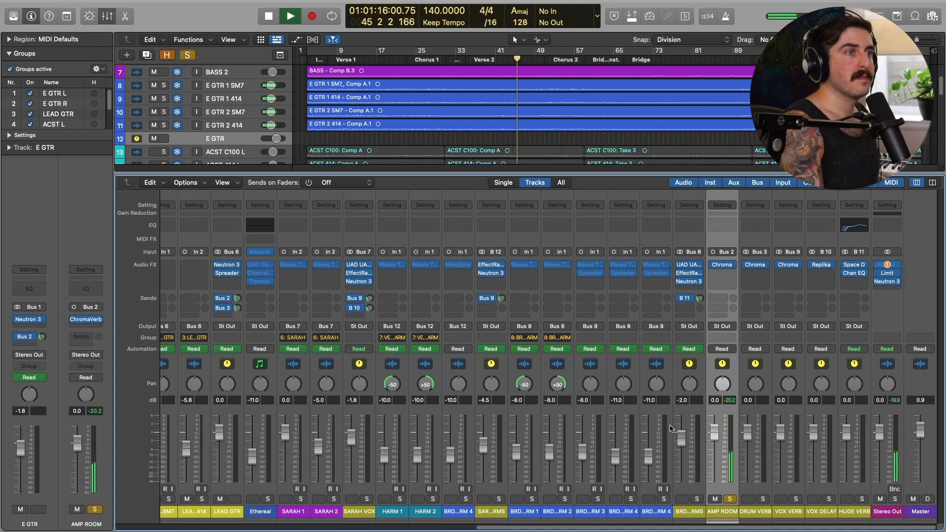
pyautogui.click(730, 500)
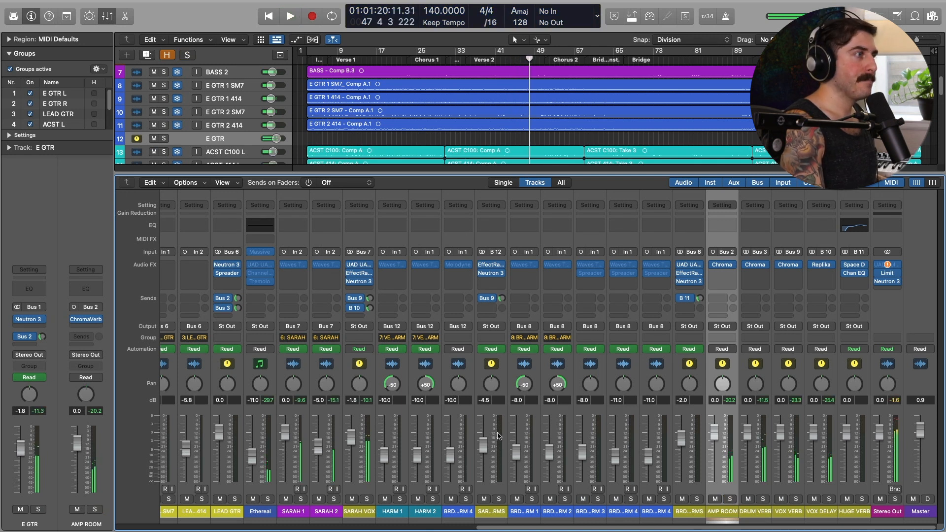
# Inspect how the four electric guitar channels feed the E GTR aux through Bus 1, including its Neutron 3 insert and Bus 2 send
pyautogui.click(458, 526)
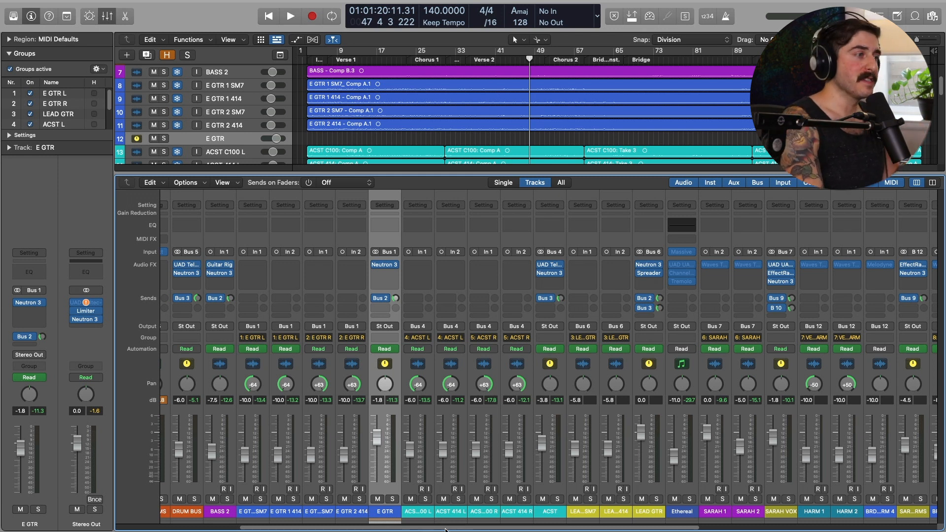
pyautogui.click(254, 511)
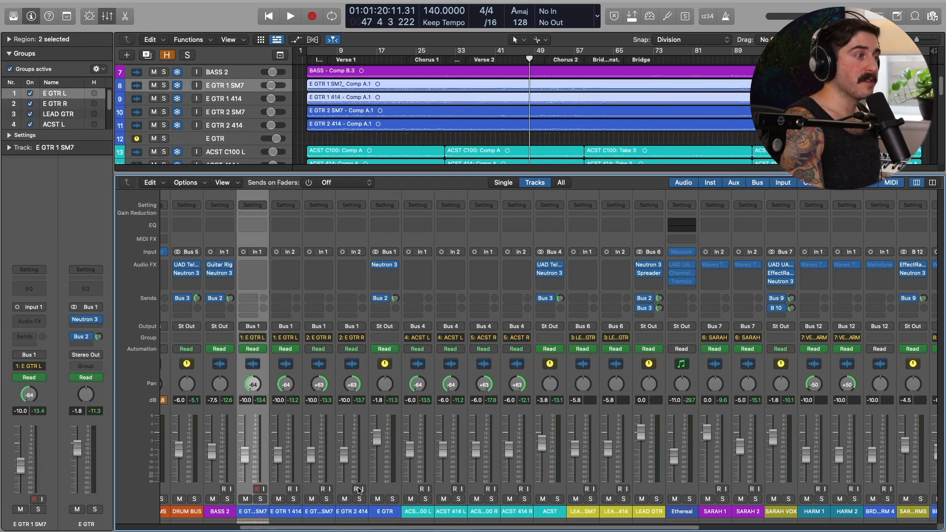
pyautogui.click(386, 511)
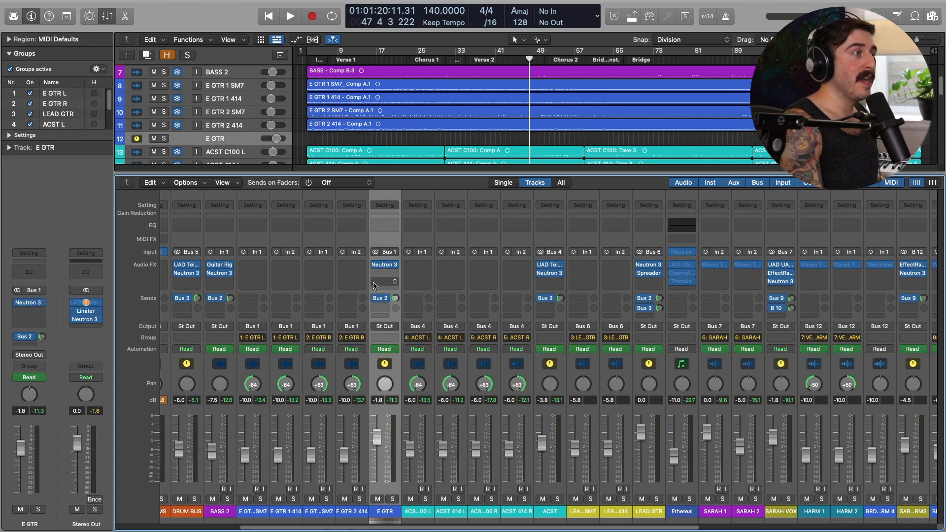
pyautogui.moveTo(388, 267)
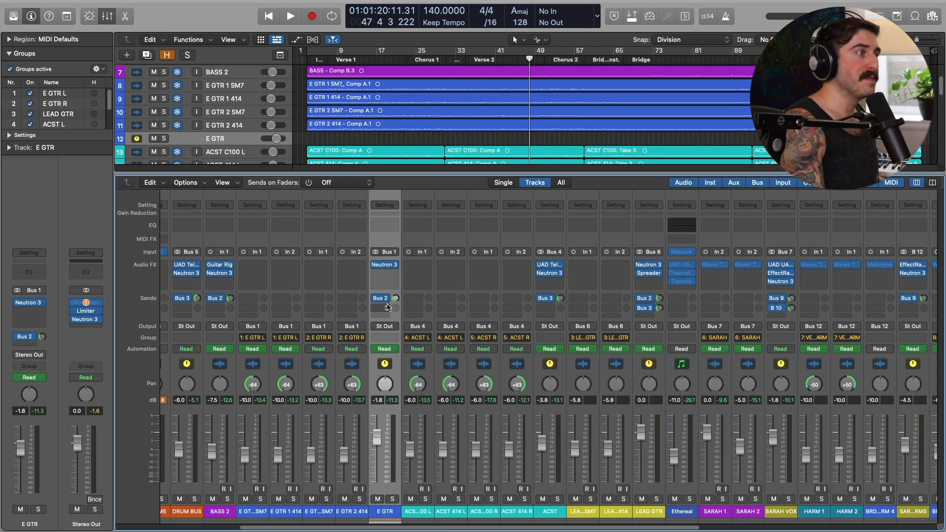
pyautogui.moveTo(427, 527); pyautogui.dragTo(374, 527)
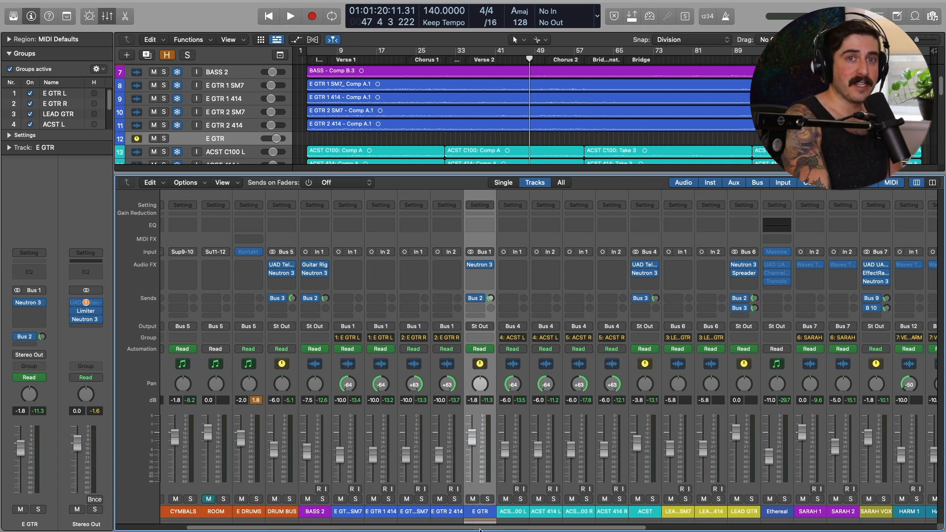
# Hide the docked mixer, open it in a separate enlarged window, and survey the channels from DRUMS to Master
pyautogui.press('x')
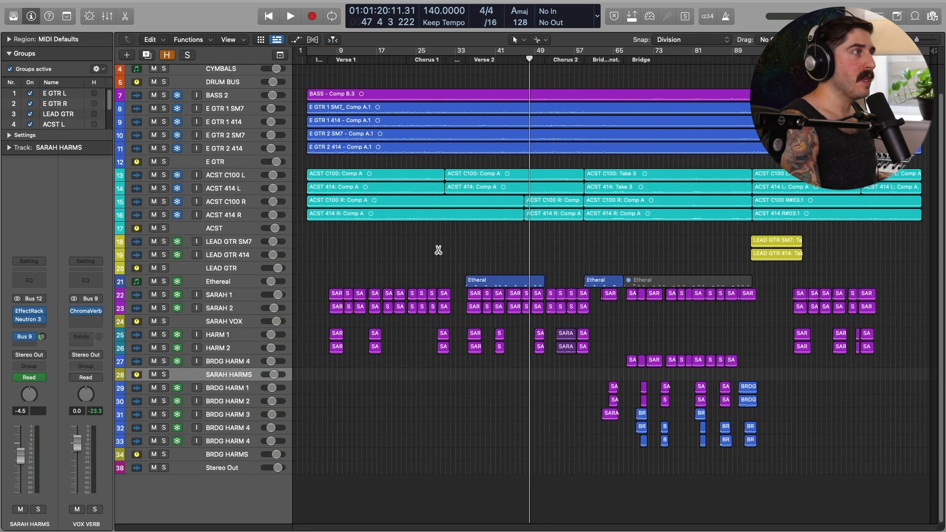
pyautogui.press('super+2')
pyautogui.doubleClick(173, 22)
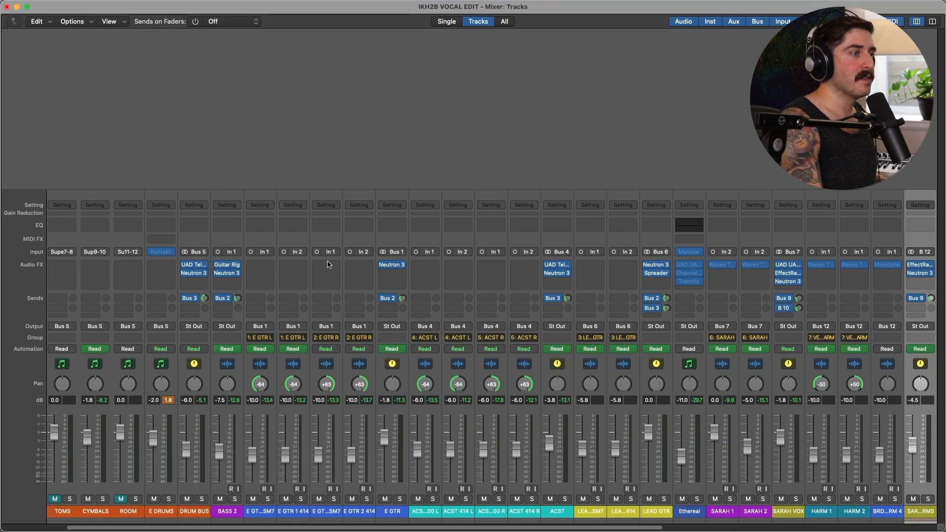
pyautogui.hscroll(-3, 339, 519)
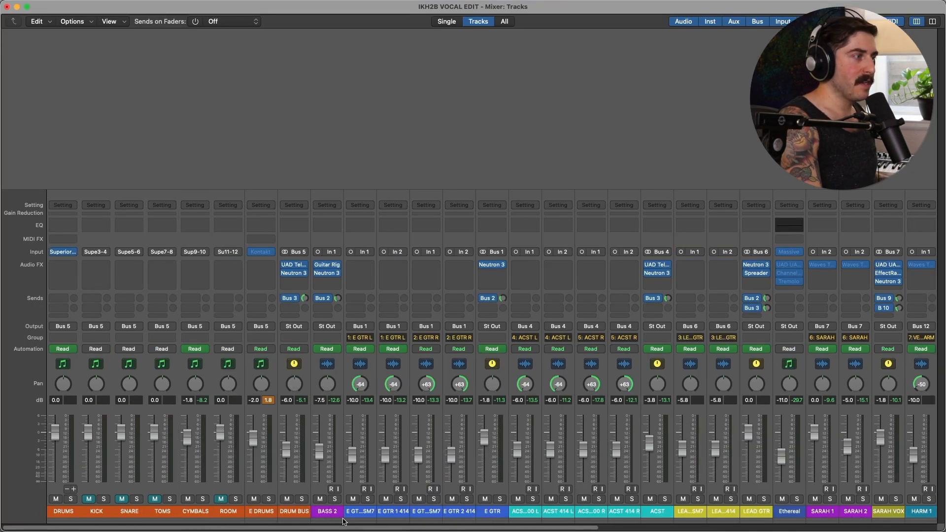
pyautogui.hscroll(1, 428, 528)
pyautogui.moveTo(427, 529); pyautogui.dragTo(595, 514)
pyautogui.hscroll(8, 595, 514)
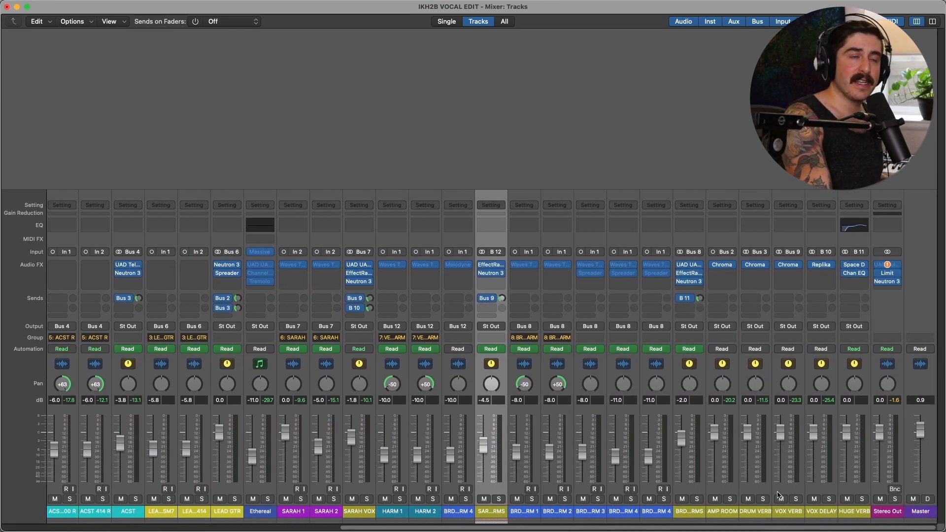
# Review the effect auxes in turn: AMP ROOM, DRUM VERB, VOX VERB, VOX DELAY and HUGE VERB
pyautogui.click(720, 511)
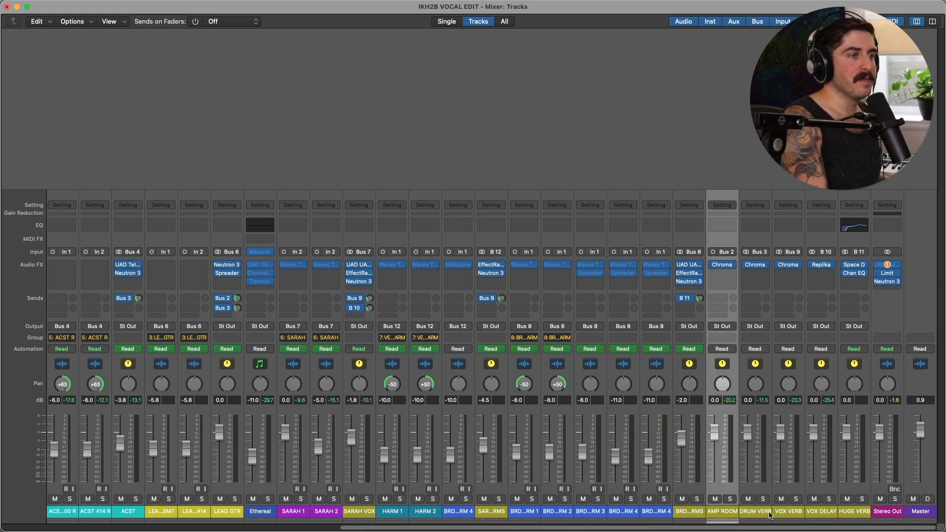
pyautogui.click(758, 515)
pyautogui.click(790, 512)
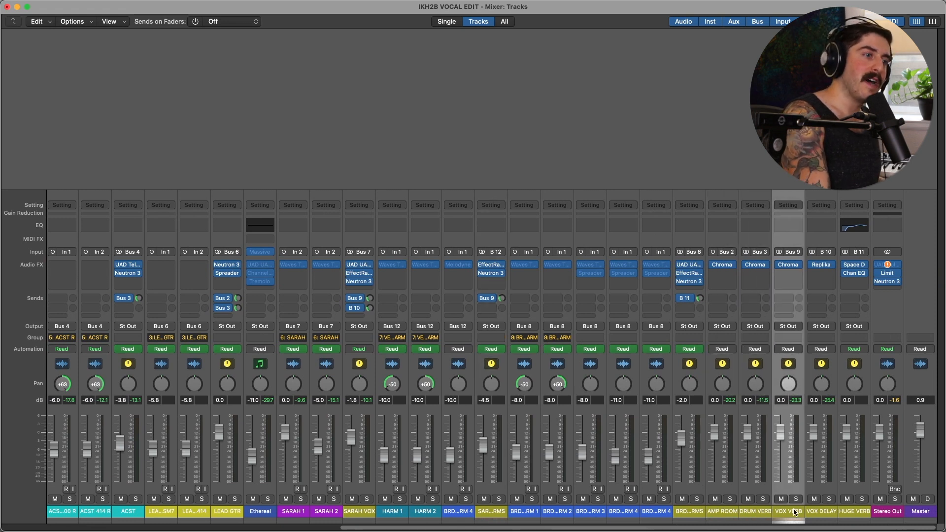
pyautogui.click(825, 514)
pyautogui.click(854, 514)
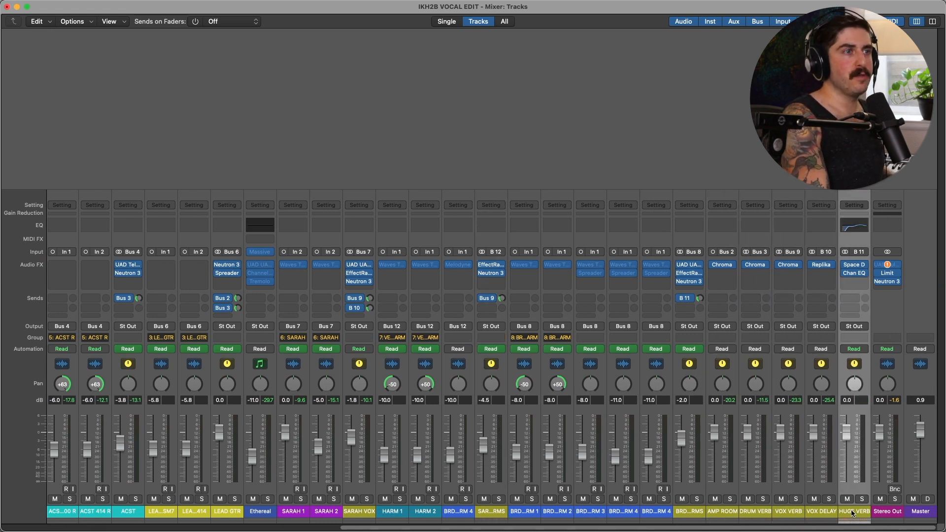